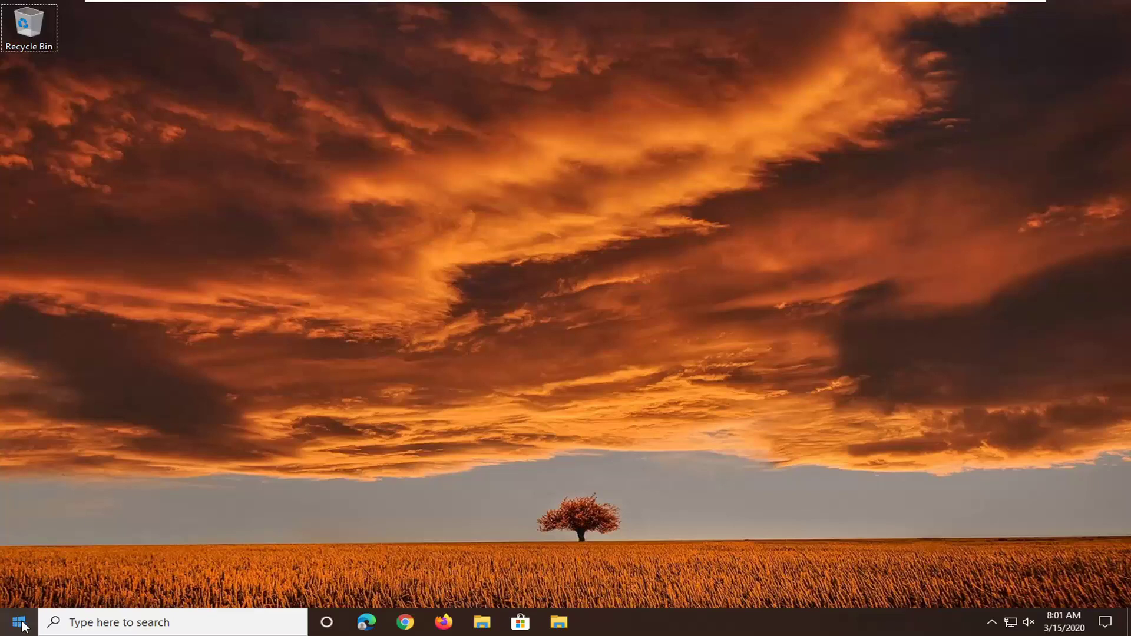
Search the Start menu for regedit and run Registry Editor as administrator.
left_click(18, 624)
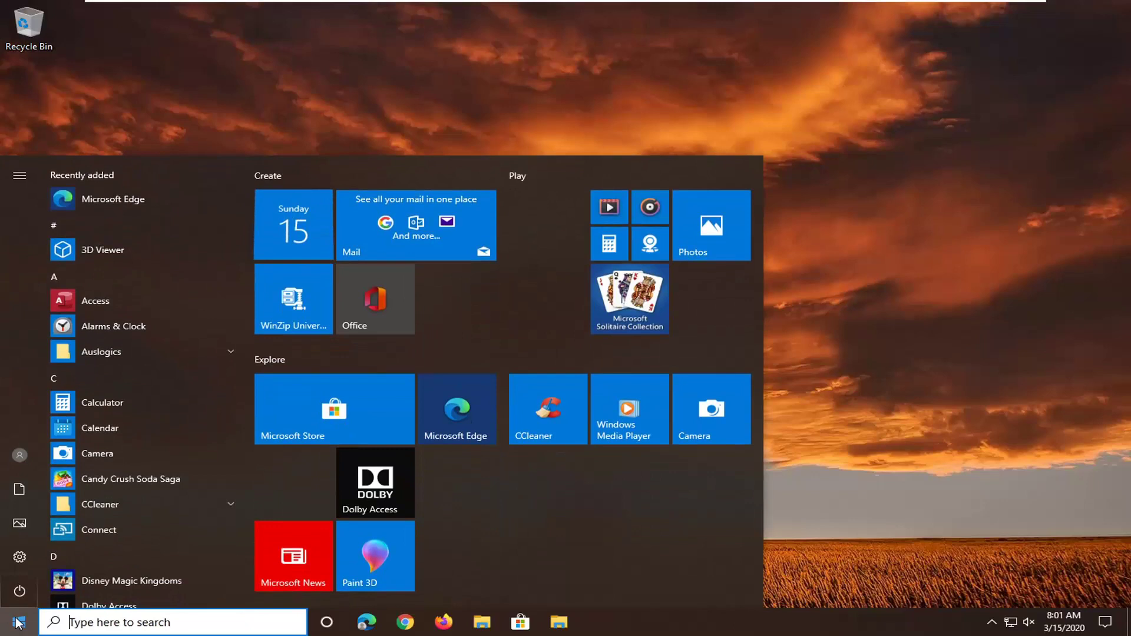
type("regedit")
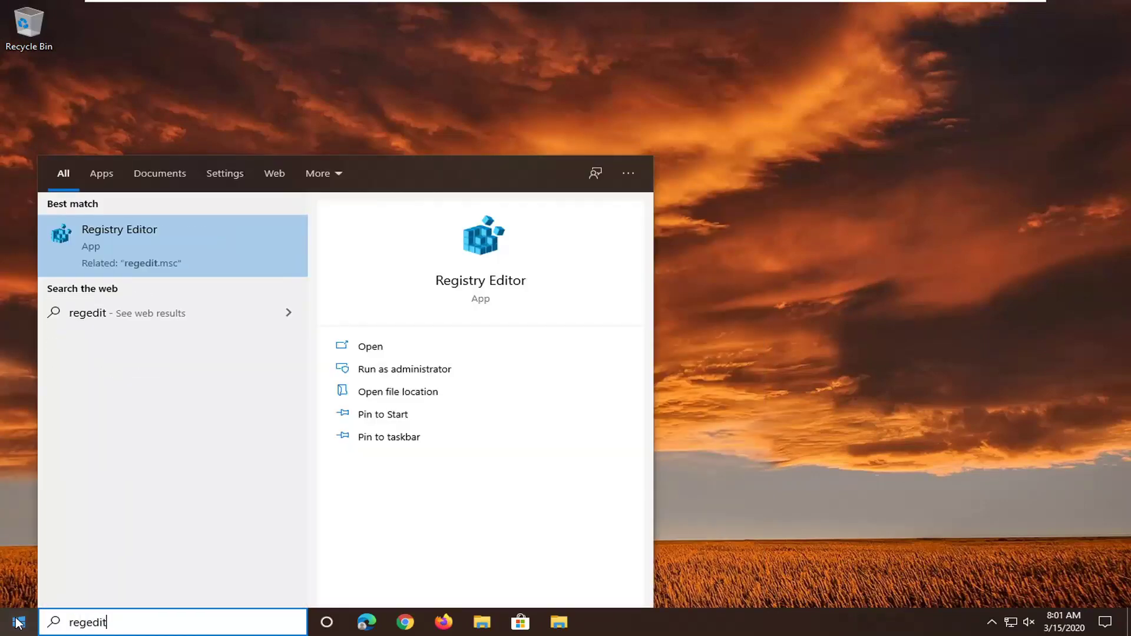
right_click(133, 255)
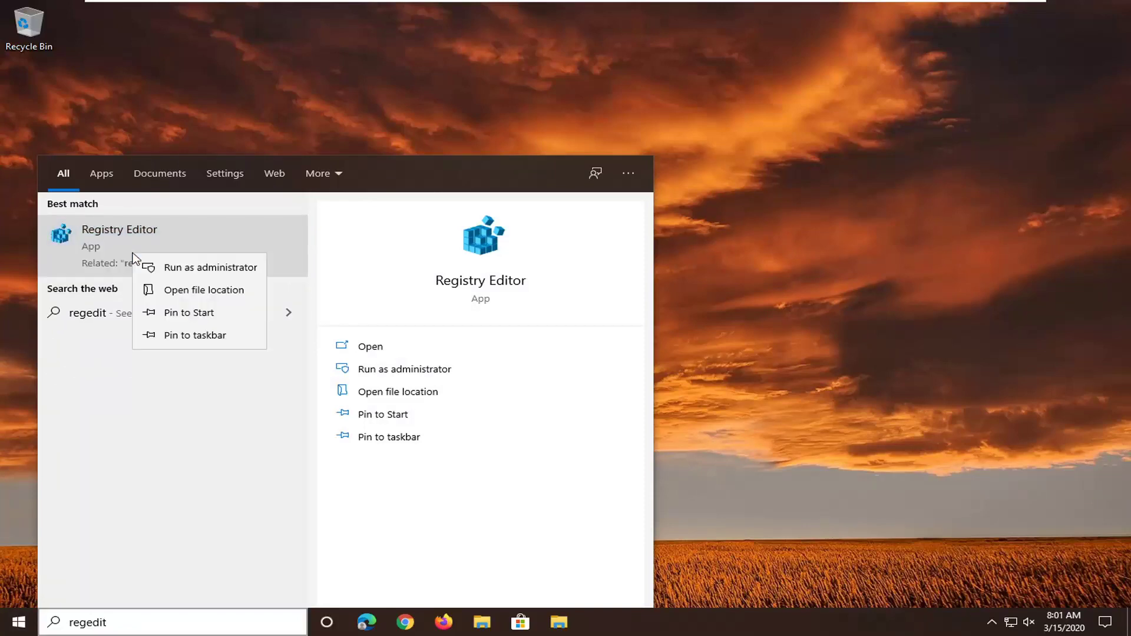
left_click(168, 265)
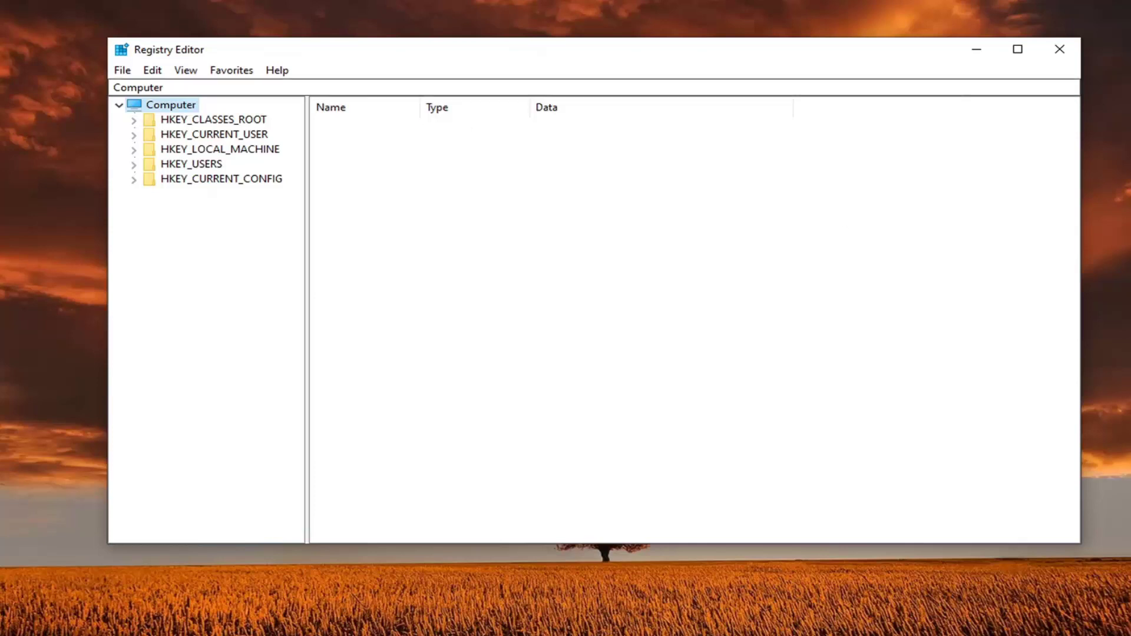
left_click(123, 72)
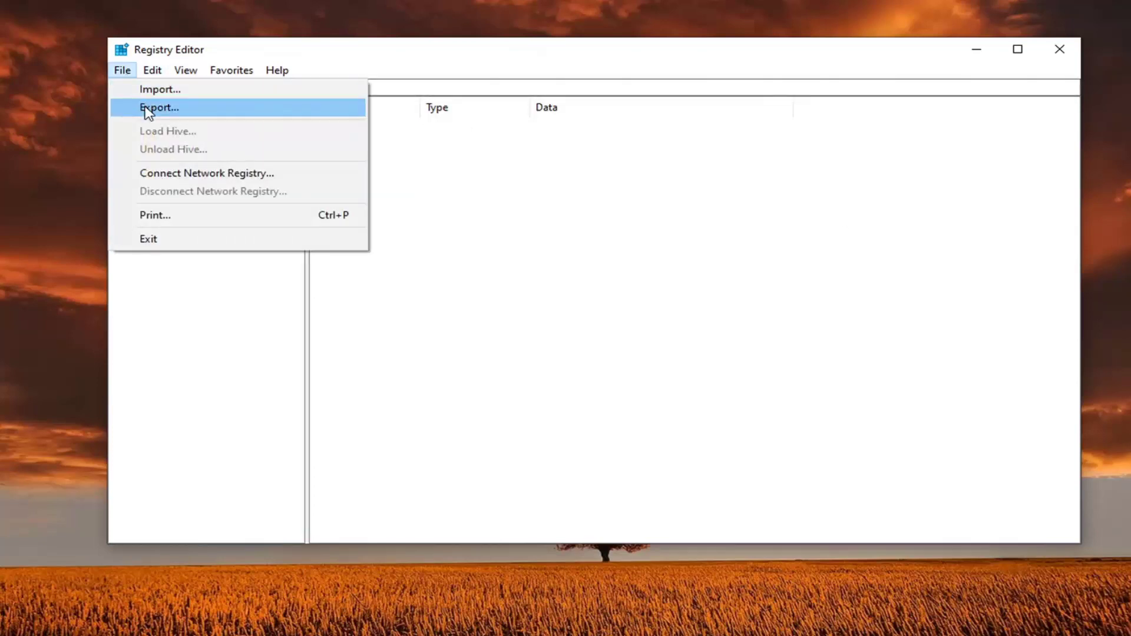
left_click(147, 108)
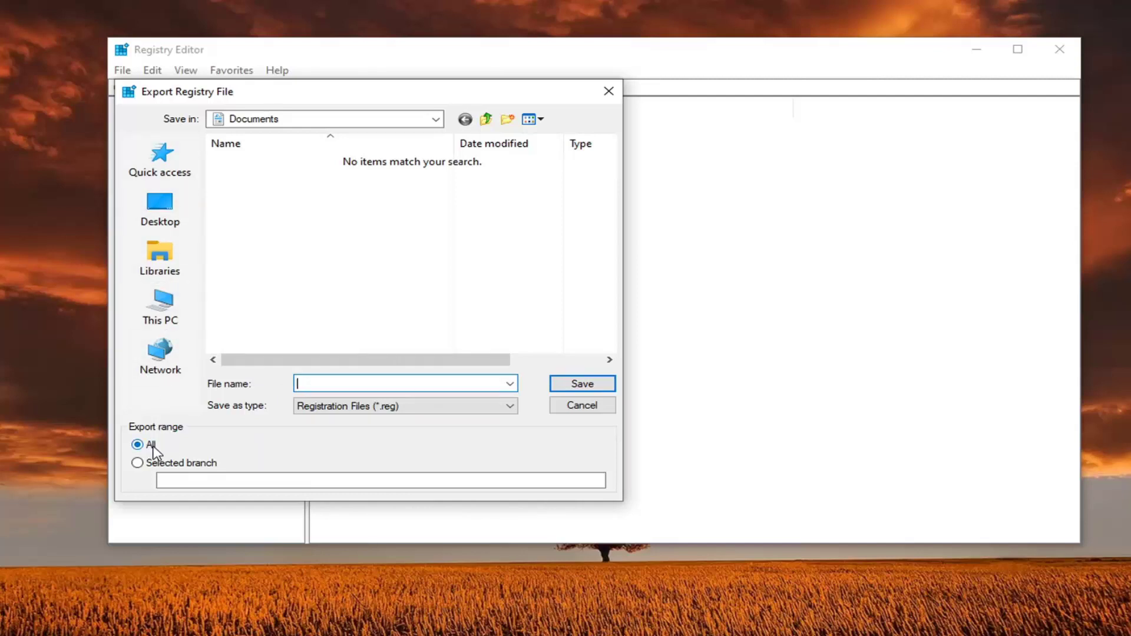
left_click(580, 408)
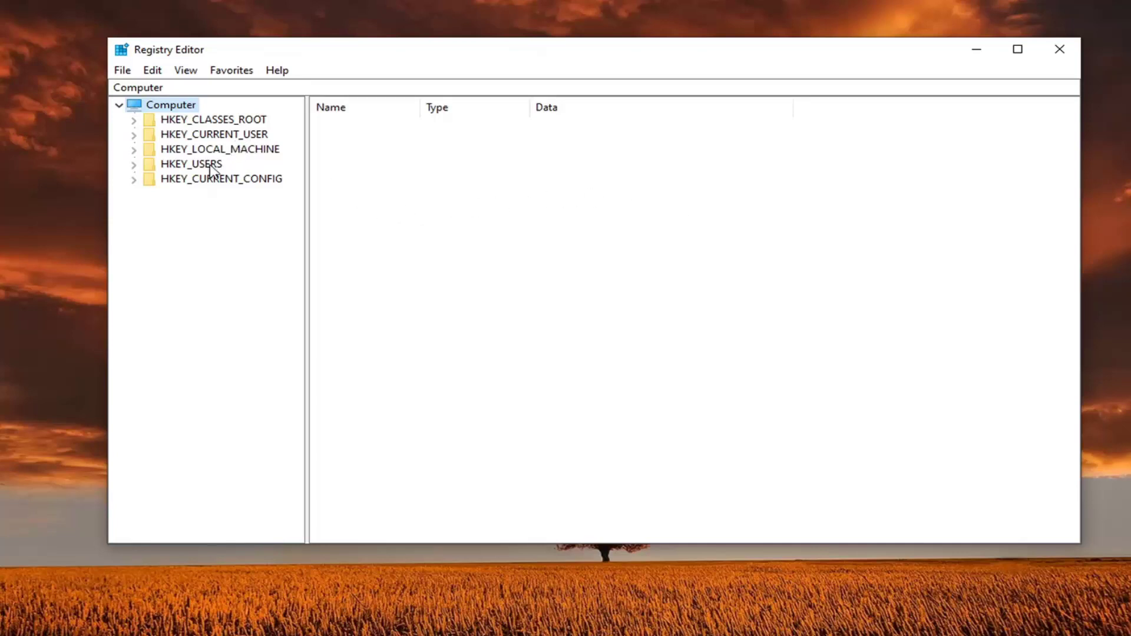
Expand HKEY_LOCAL_MACHINE\SYSTEM\CurrentControlSet\Services, widen the key tree, and scroll down toward NlaSvc.
left_click(231, 152)
double_click(235, 152)
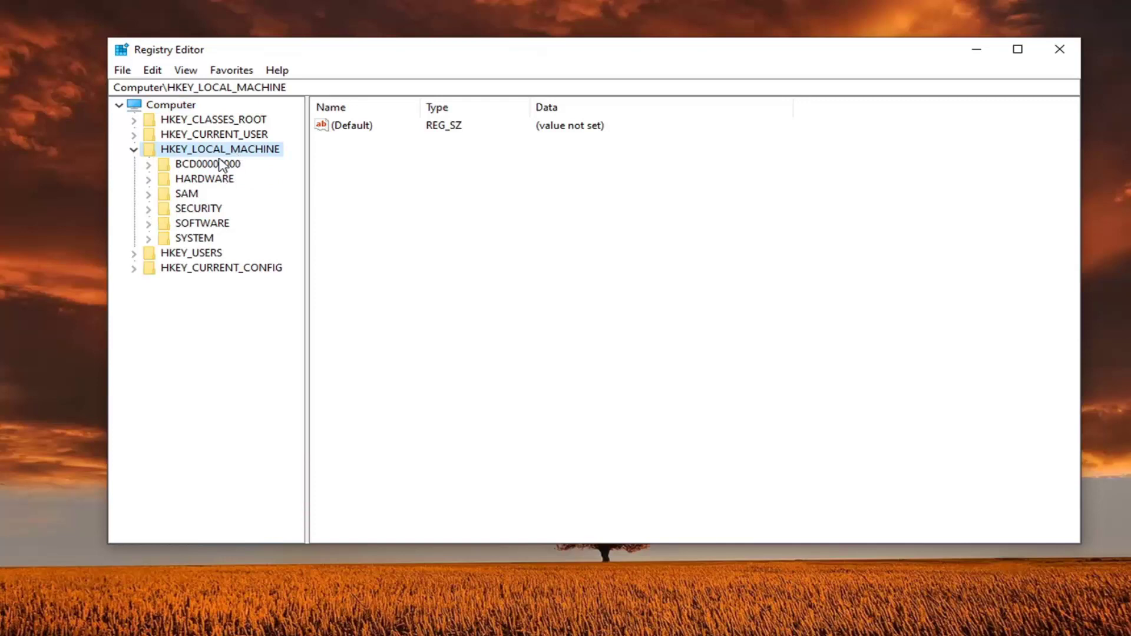
double_click(198, 239)
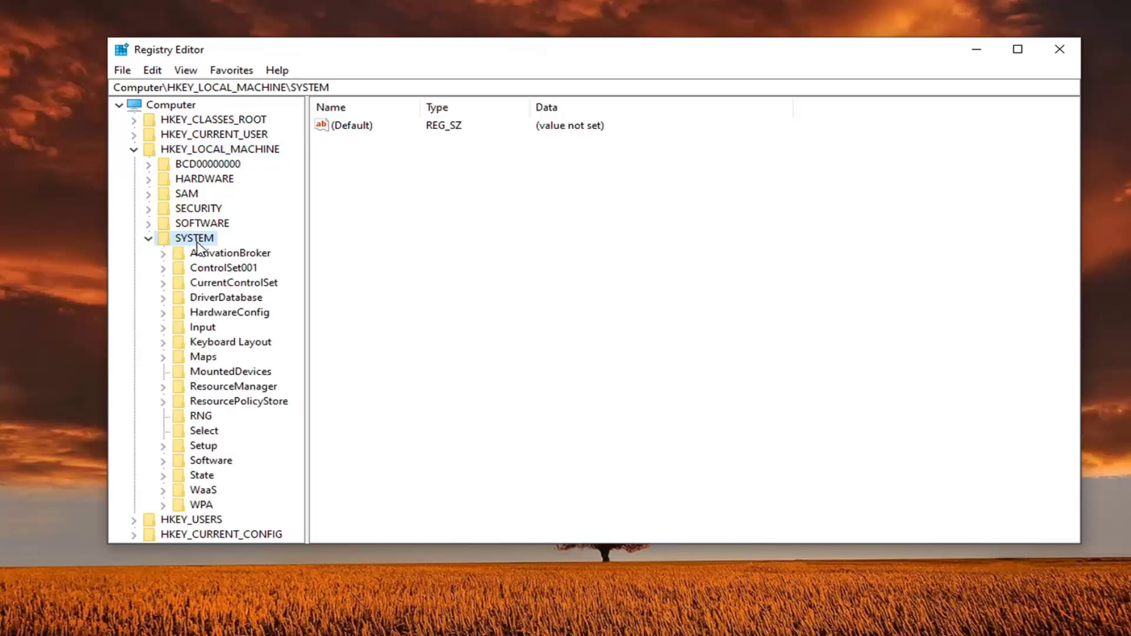
double_click(221, 287)
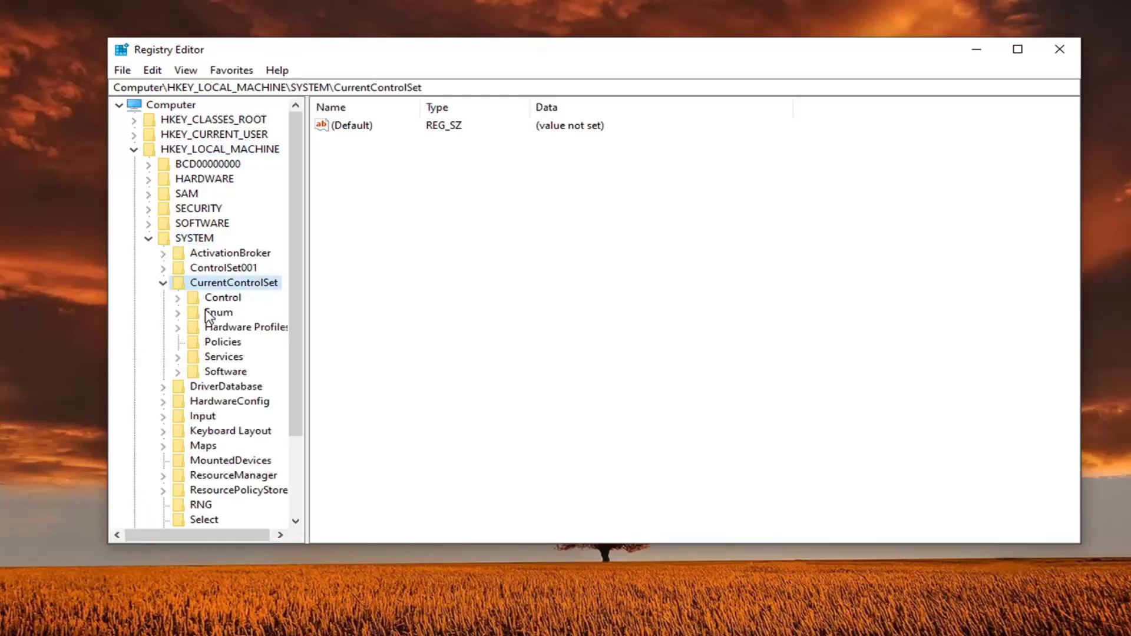
double_click(215, 359)
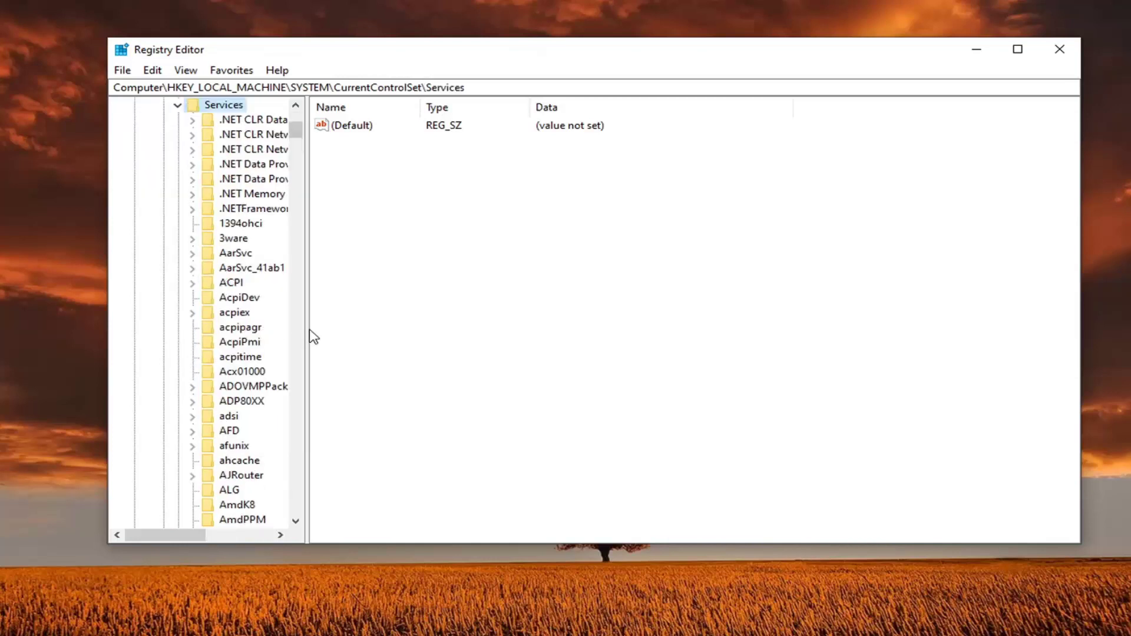
left_click_drag(307, 329, 405, 316)
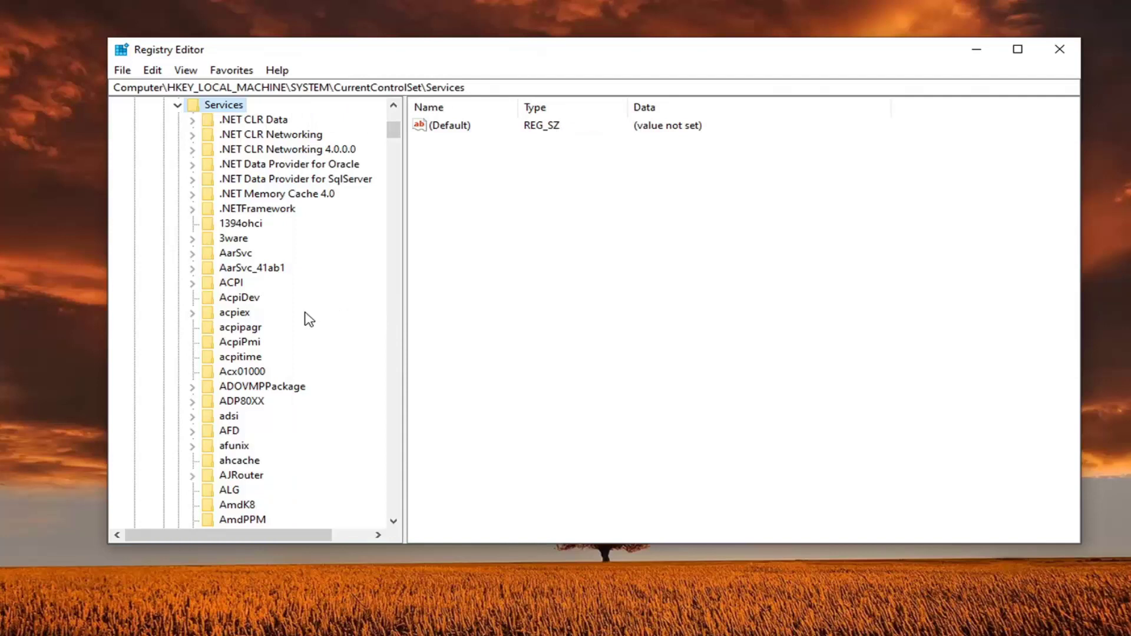
scroll(297, 312, "down", 20)
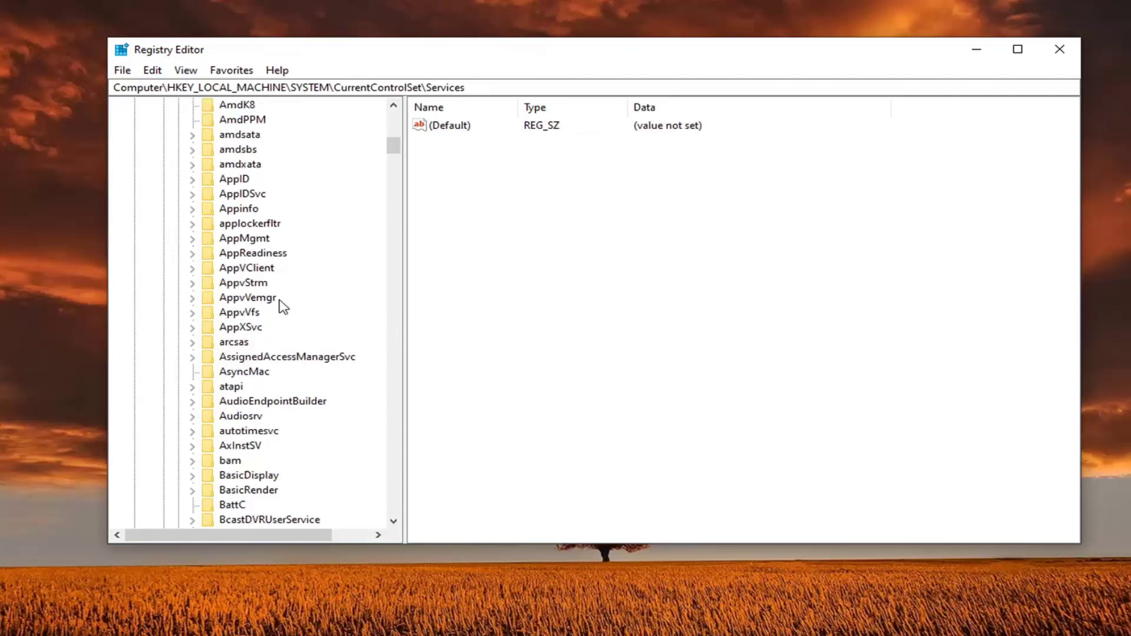
scroll(268, 288, "down", 20)
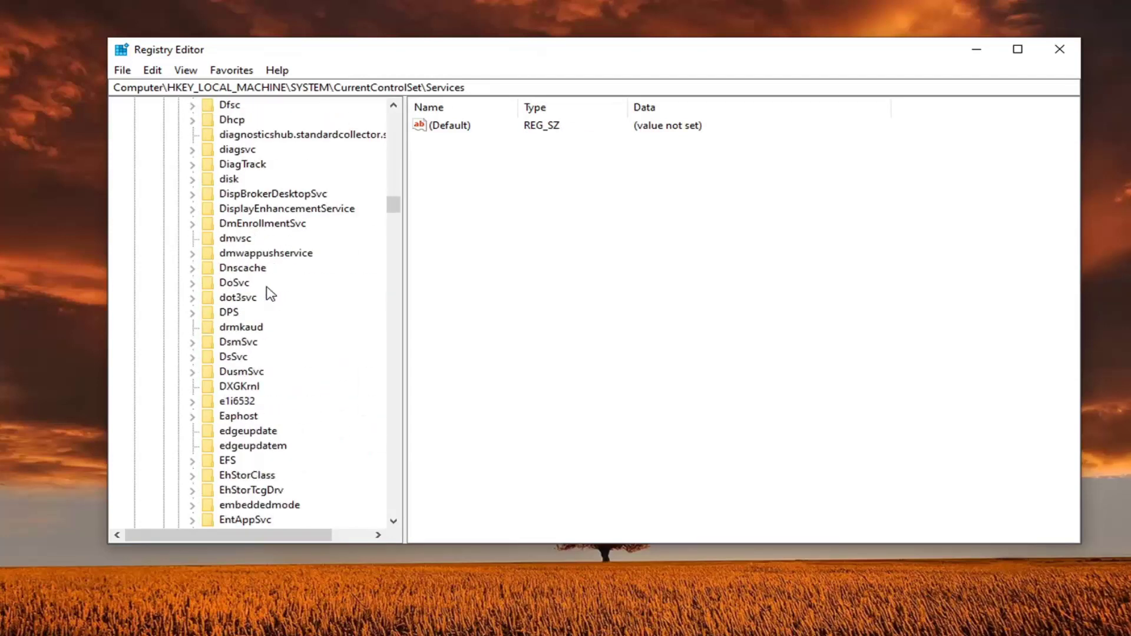
scroll(269, 297, "down", 19)
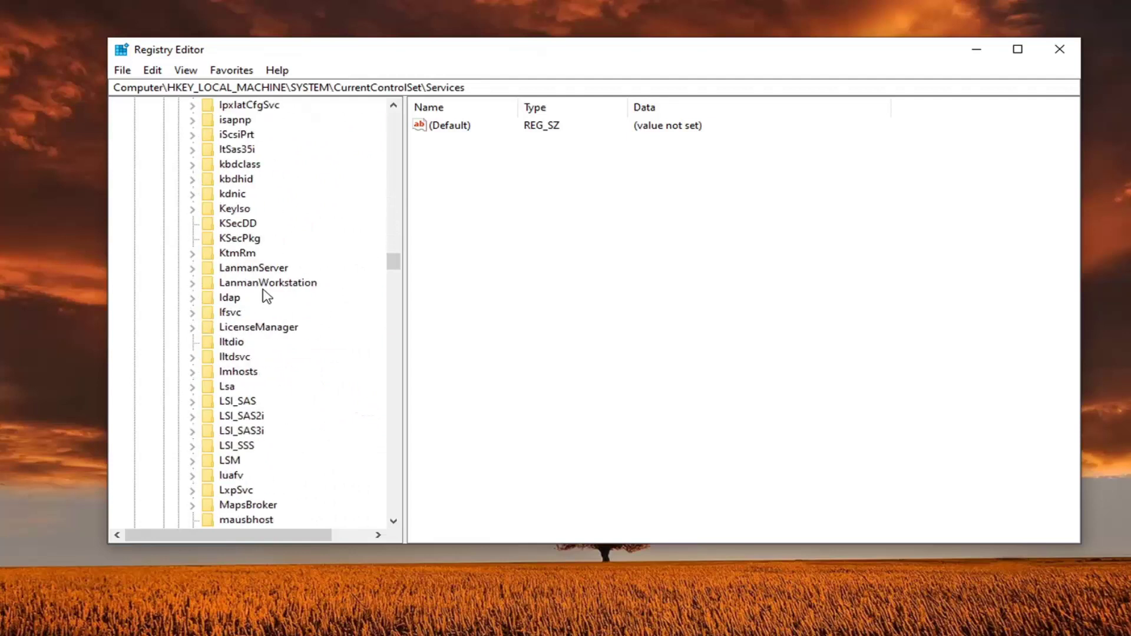
scroll(268, 361, "down", 4)
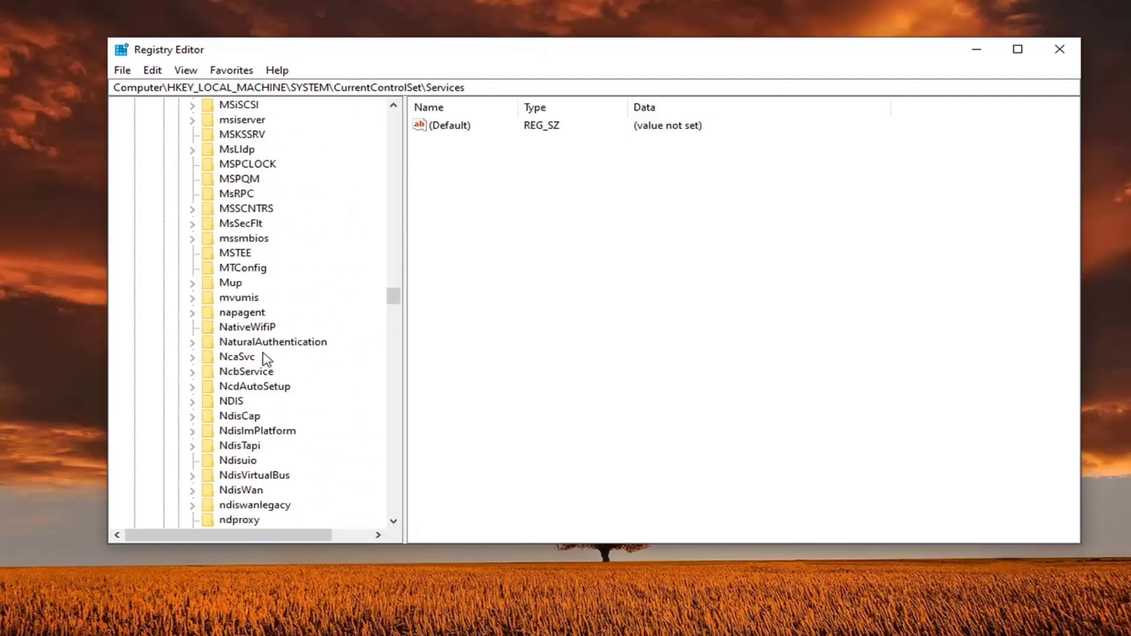
scroll(265, 360, "down", 7)
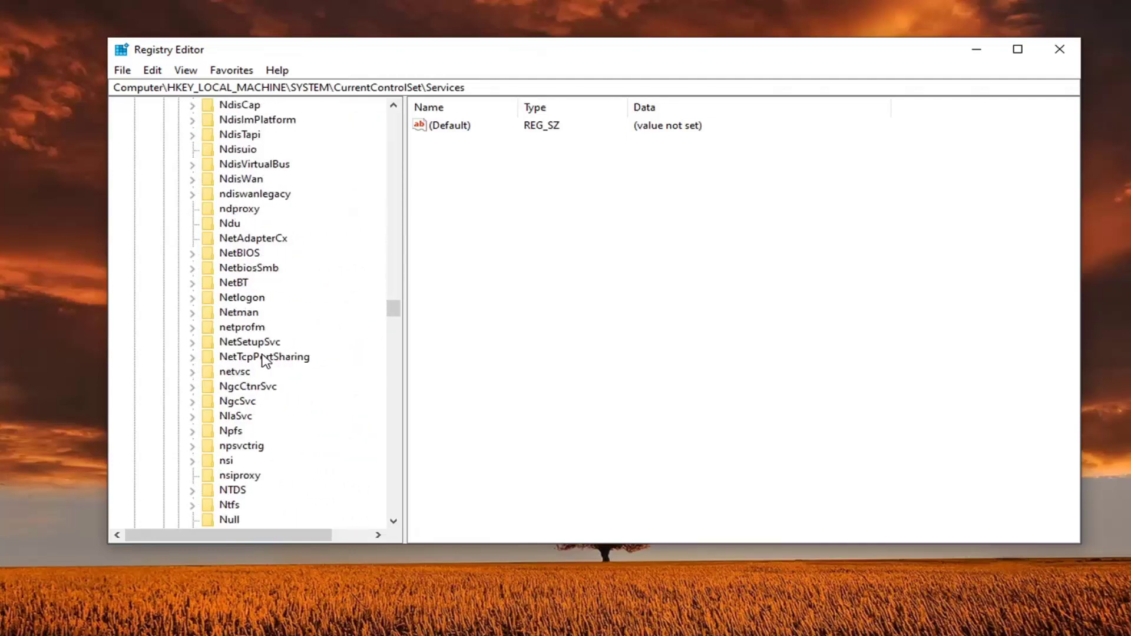
Open NlaSvc\Parameters\Internet, widen the Name column, and select EnableActiveProbing.
left_click(235, 417)
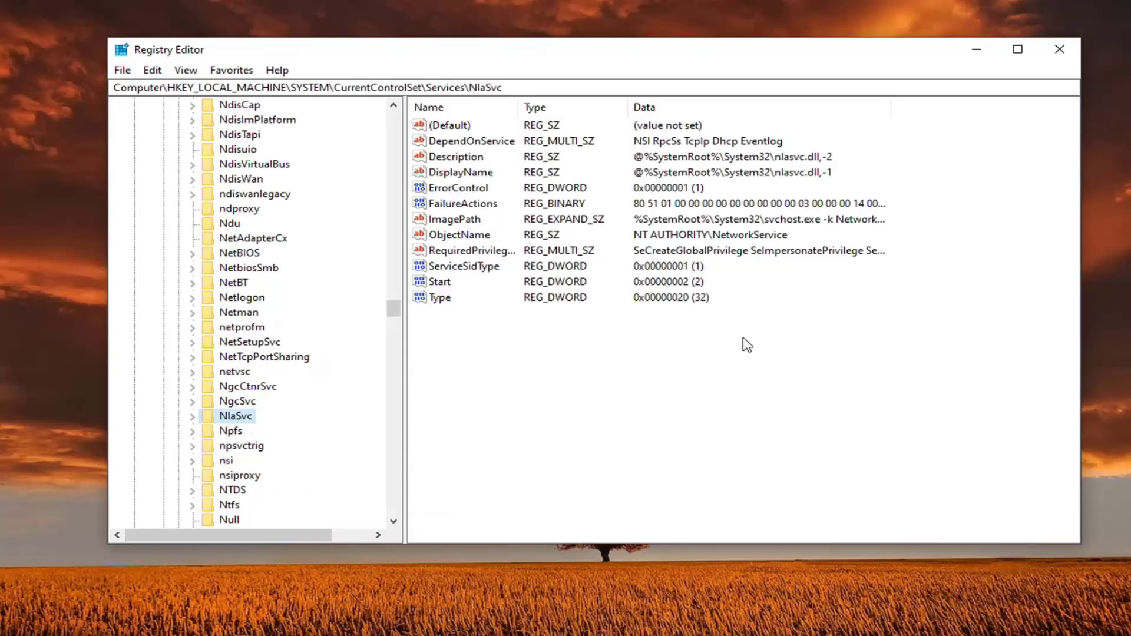
left_click(193, 418)
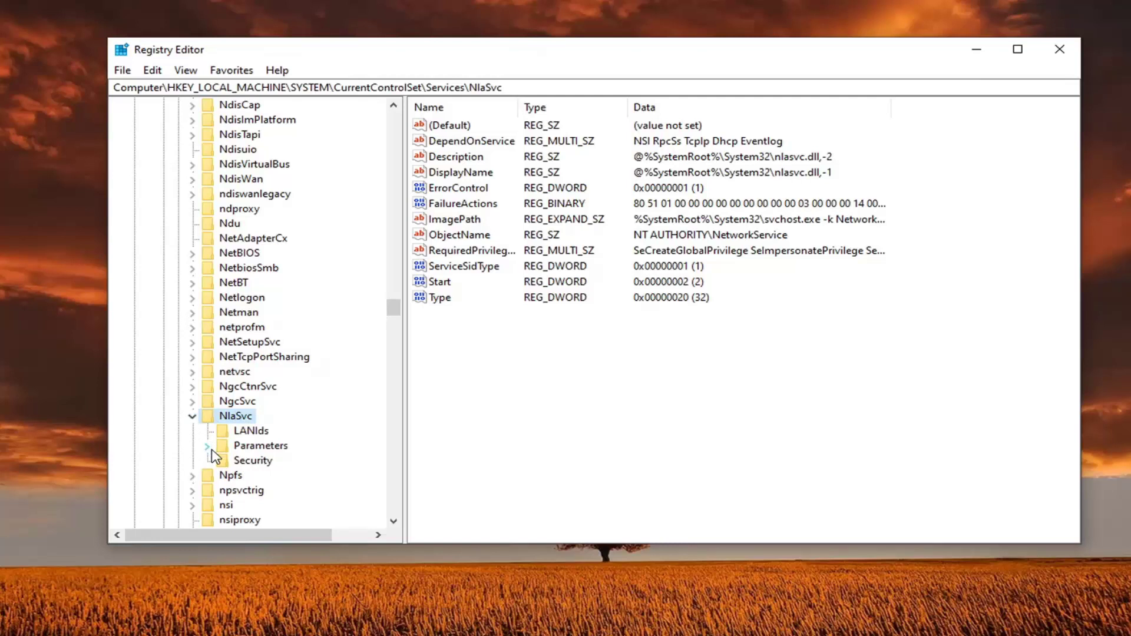
left_click(208, 447)
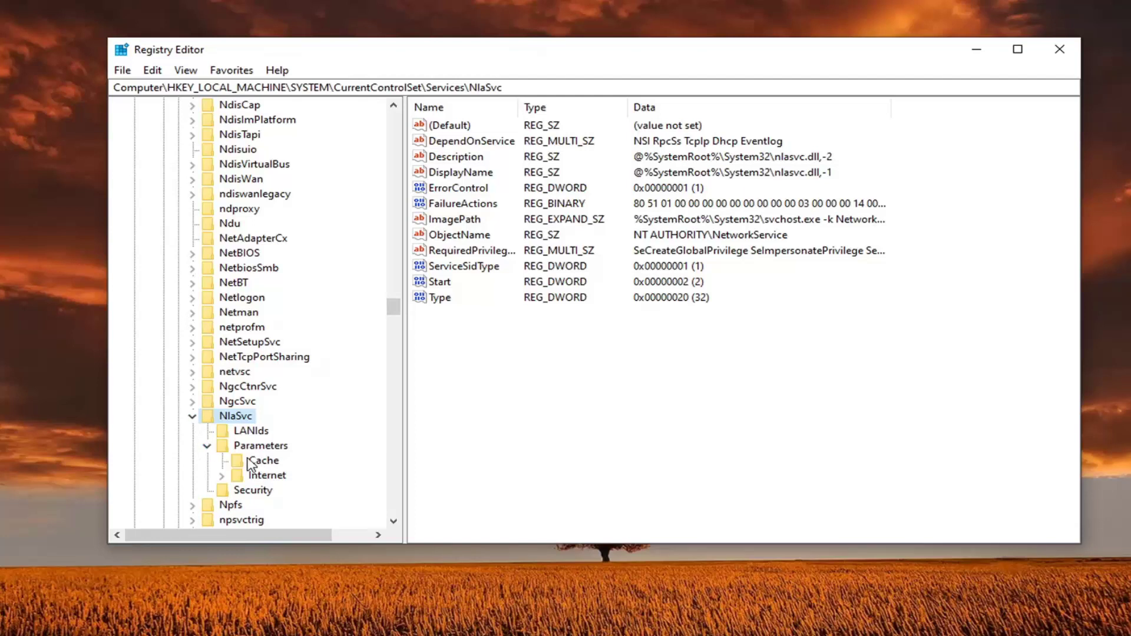
left_click(265, 476)
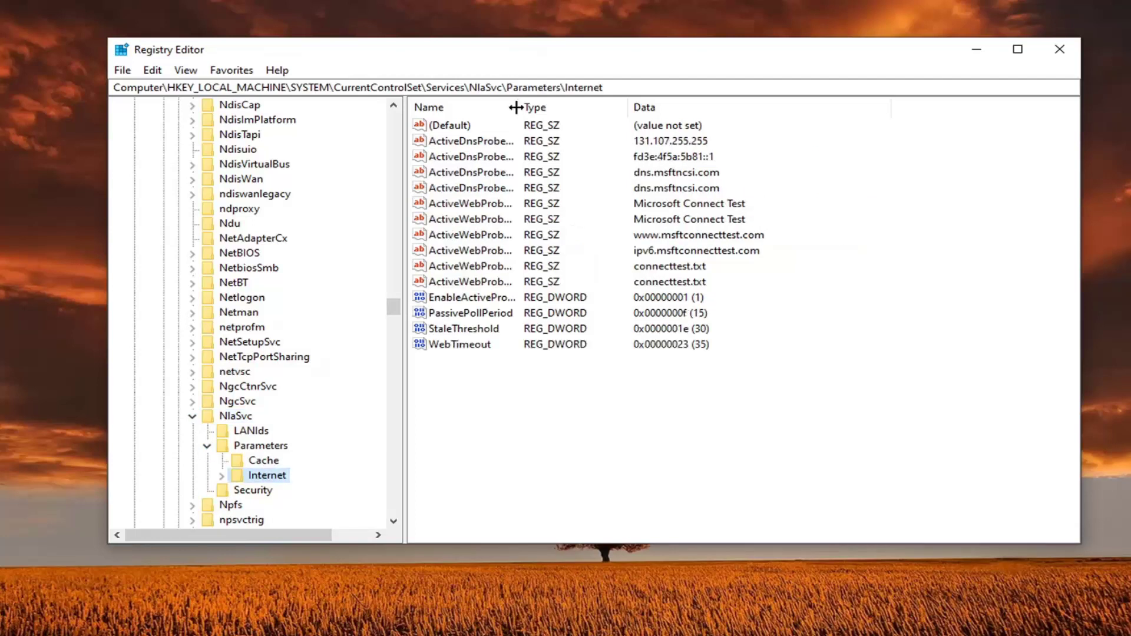
left_click_drag(516, 107, 595, 108)
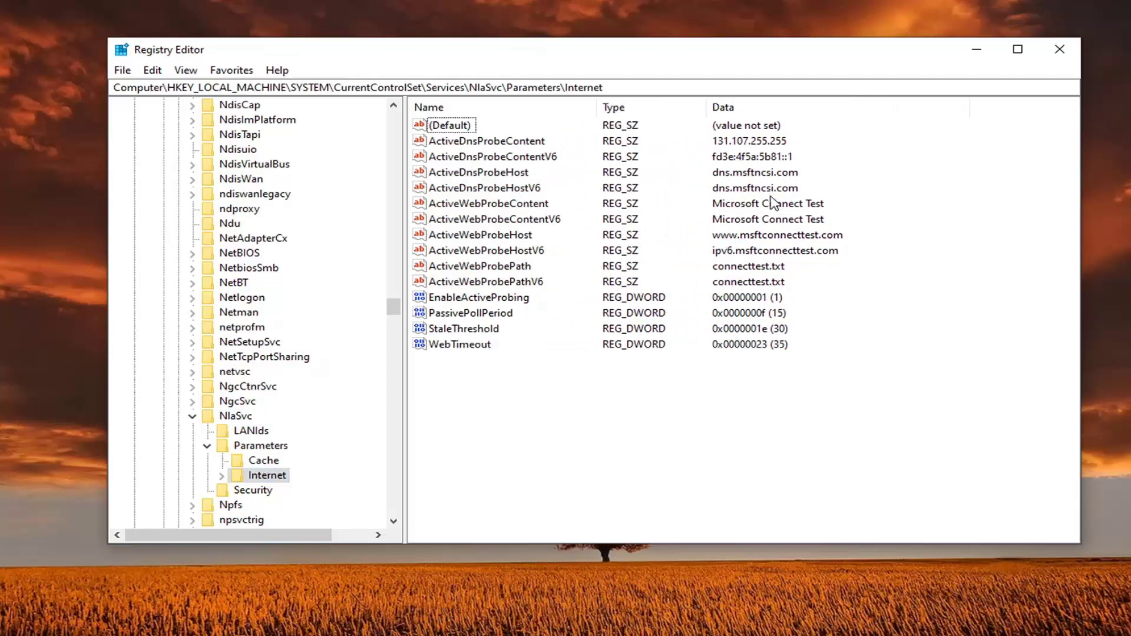
left_click(471, 300)
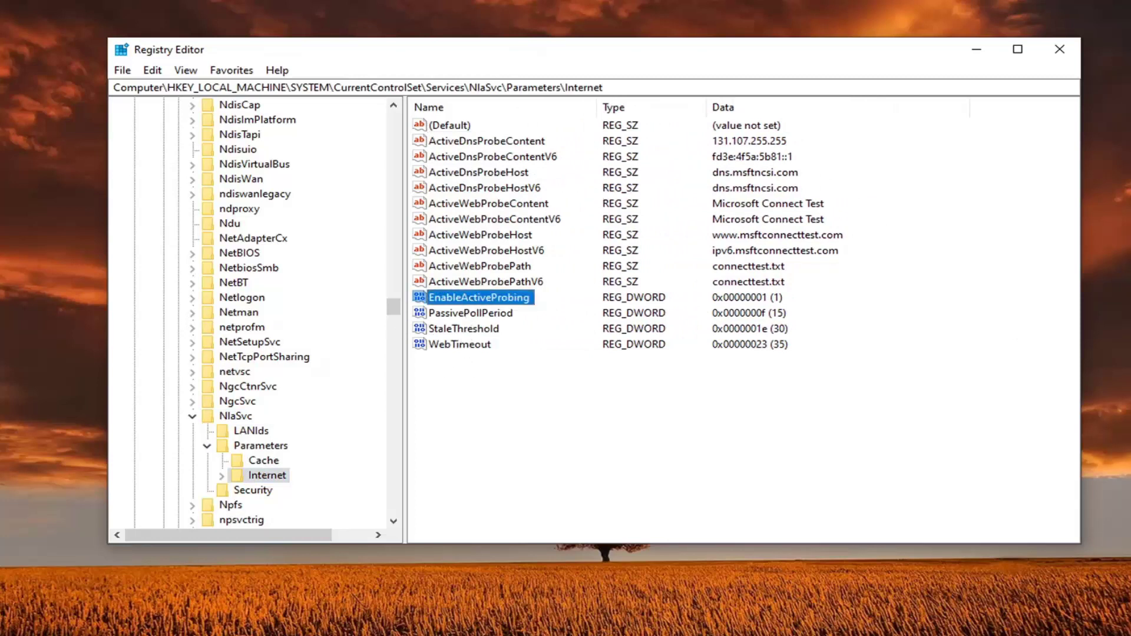
Change EnableActiveProbing's value data from 1 to 0 and confirm it.
double_click(500, 299)
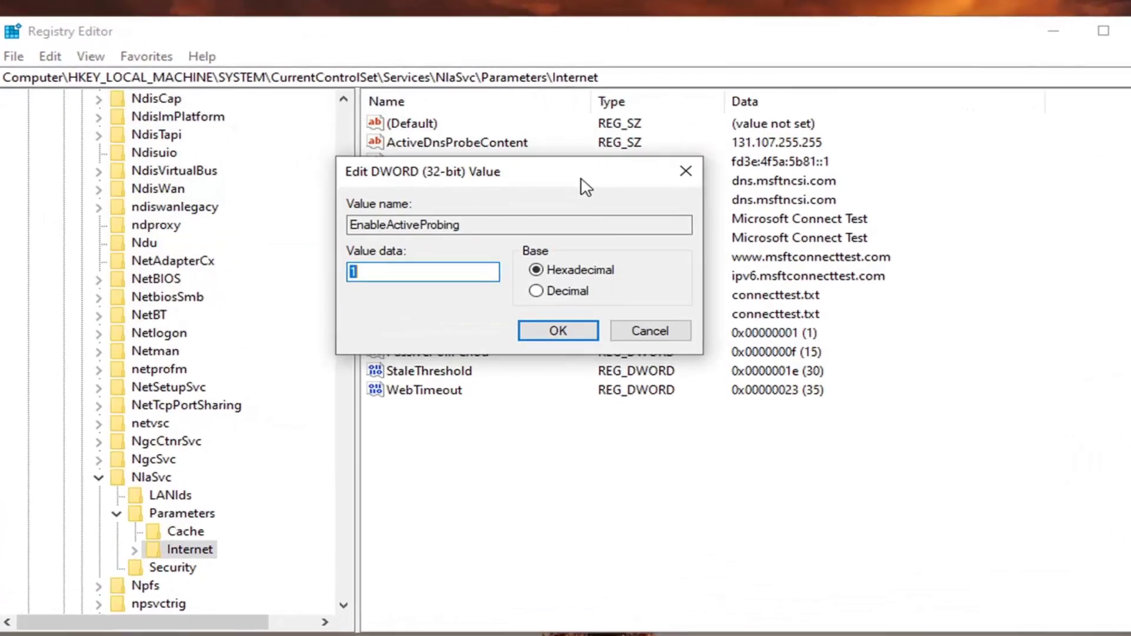
type("1")
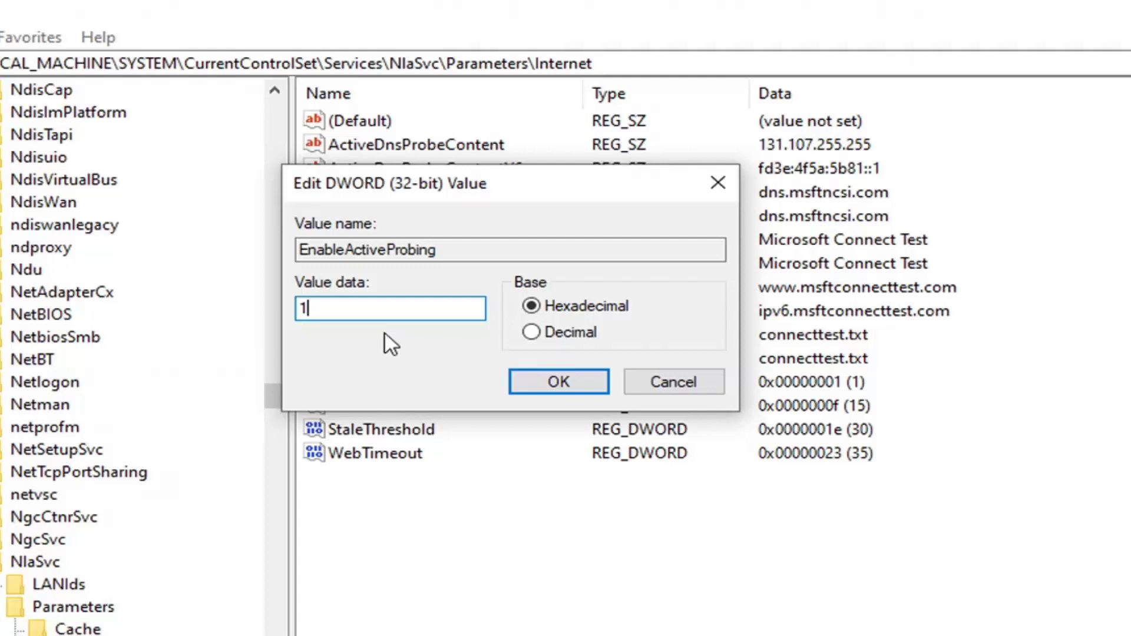
double_click(301, 308)
type("0")
left_click(562, 383)
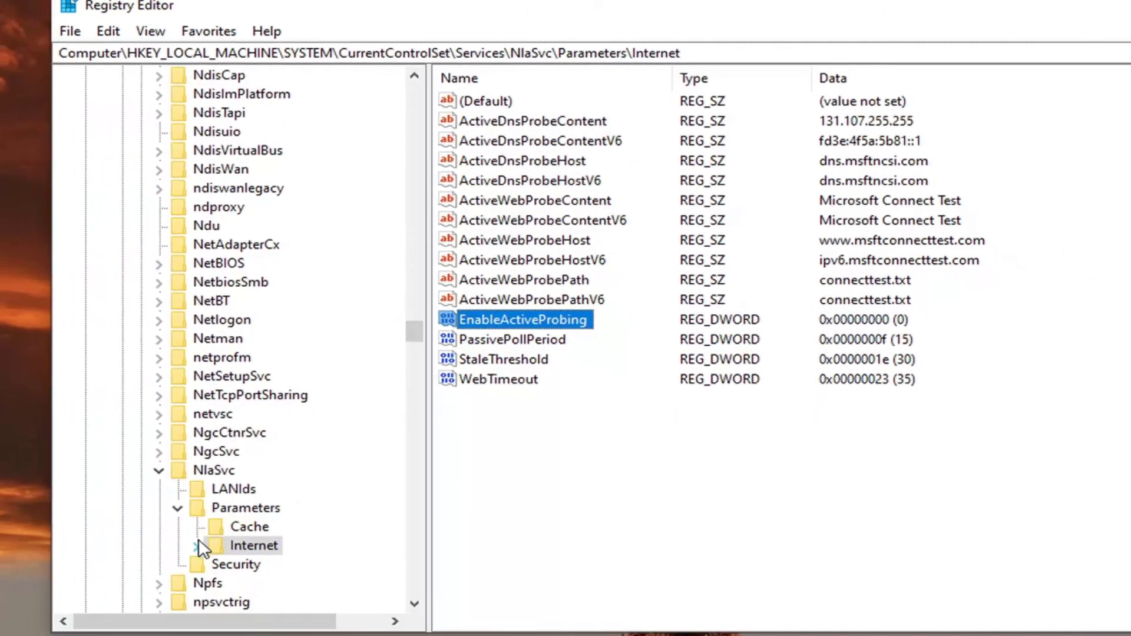
Collapse the Services, CurrentControlSet and SYSTEM branches of the key tree.
key("Left")
key("Left")
key("Left")
scroll(346, 281, "up", 20)
scroll(369, 349, "down", 13)
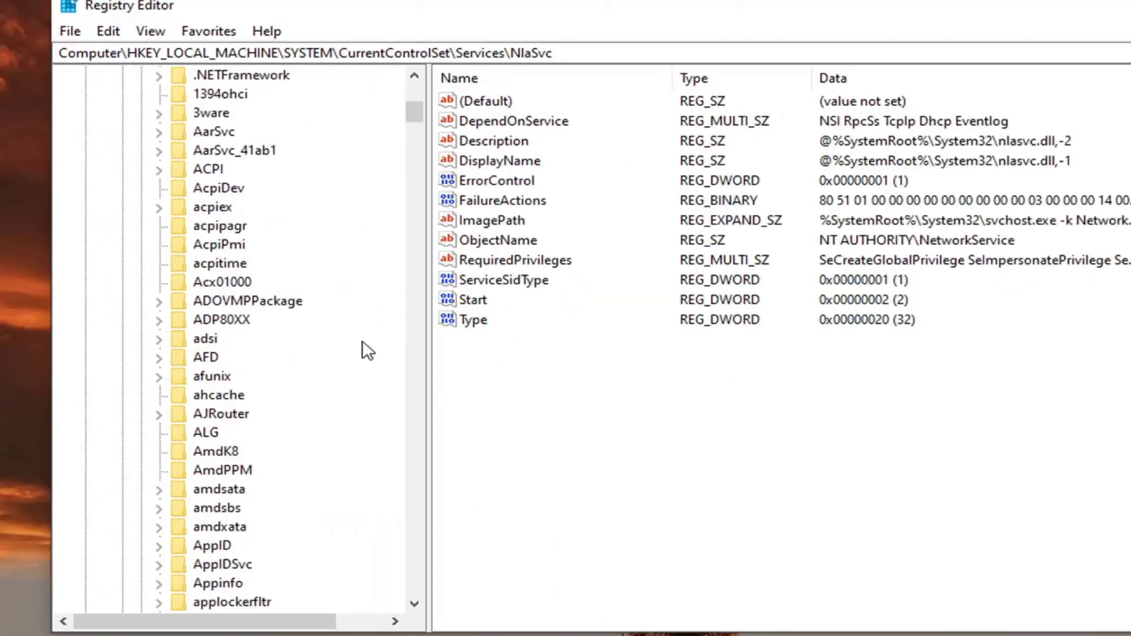
scroll(348, 471, "up", 15)
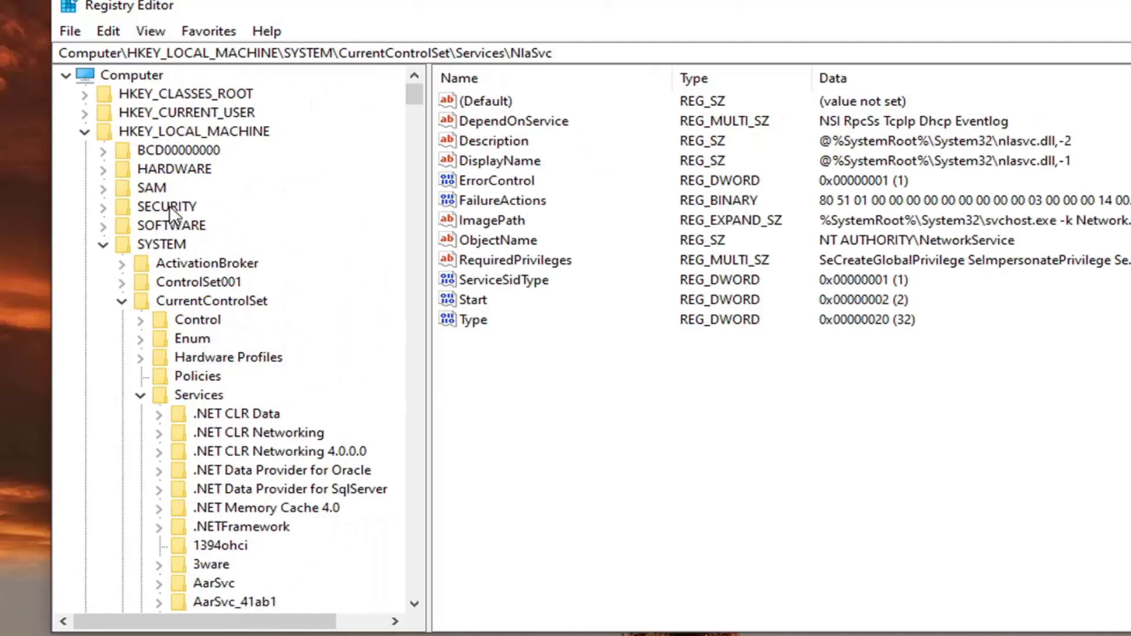
left_click(141, 395)
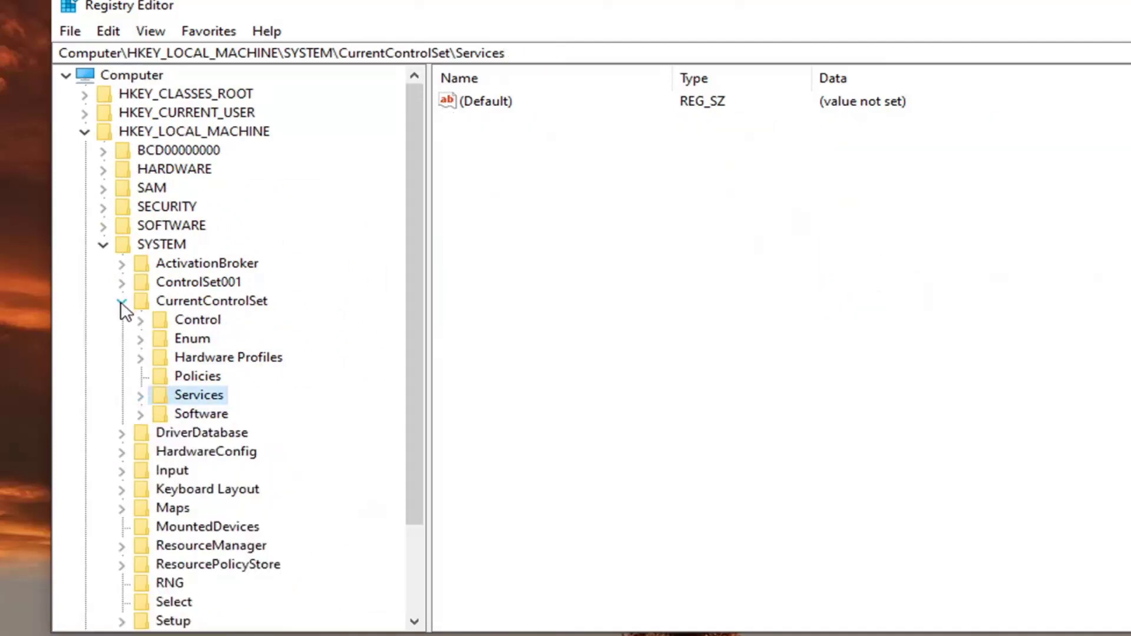
left_click(121, 302)
left_click(103, 245)
Expand SOFTWARE\Policies\Microsoft\Windows and select the NetworkConnectivityStatusIndicator key.
left_click(198, 132)
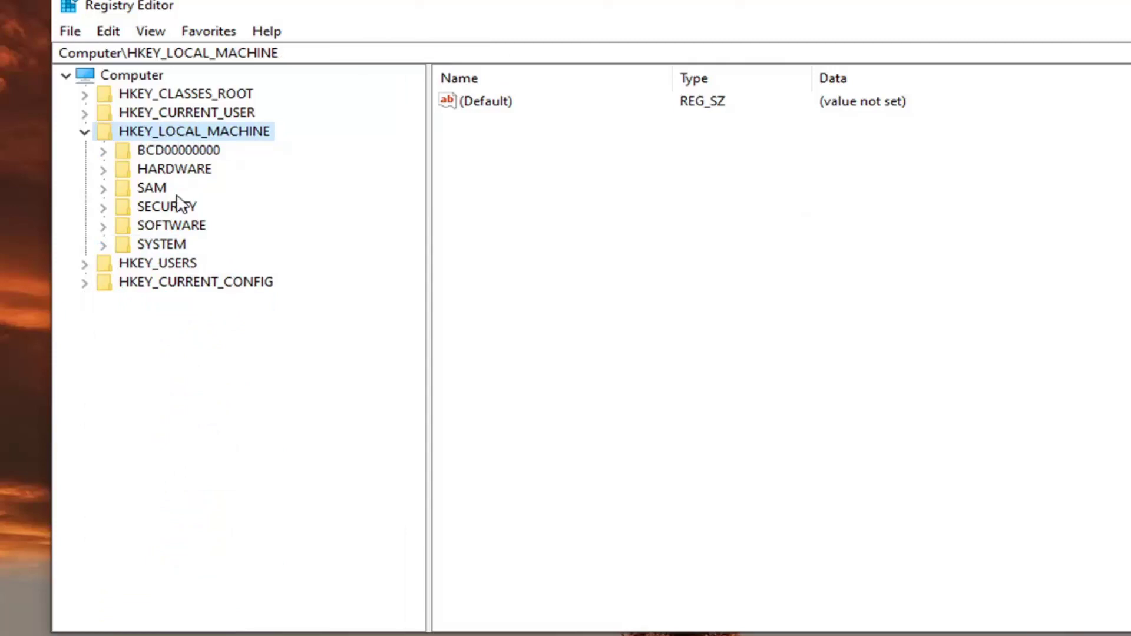
left_click(162, 225)
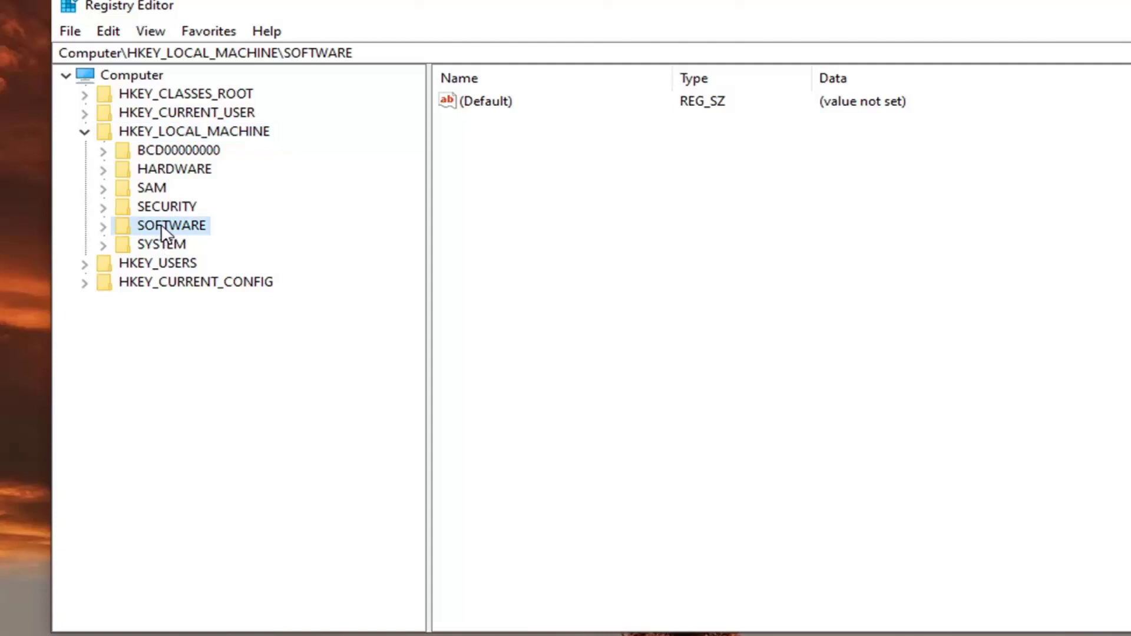
double_click(160, 225)
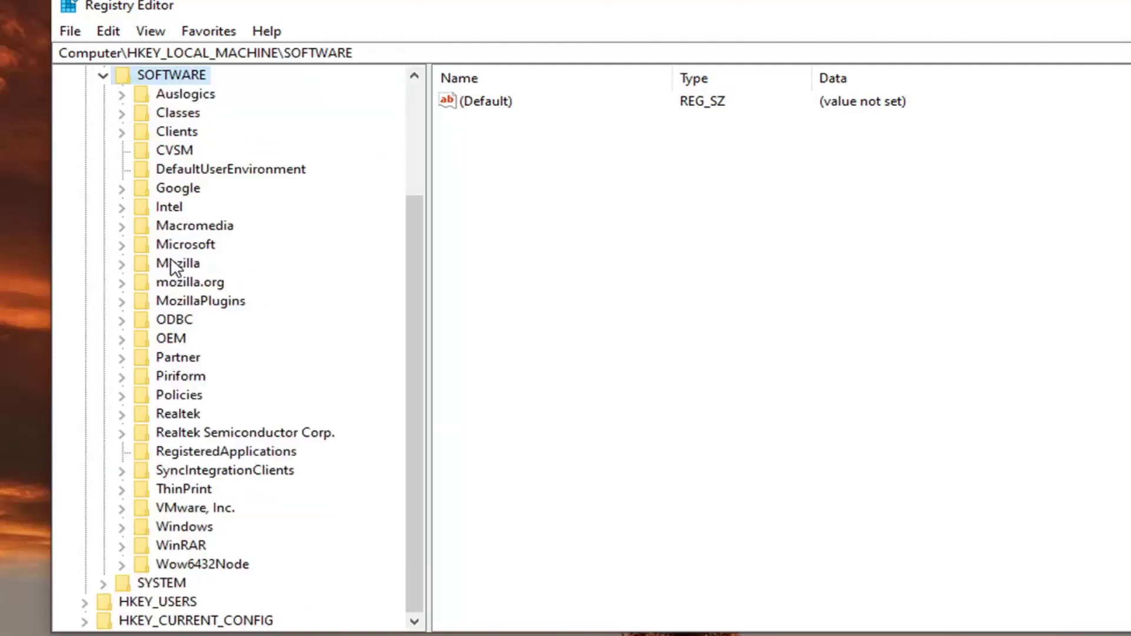
double_click(168, 394)
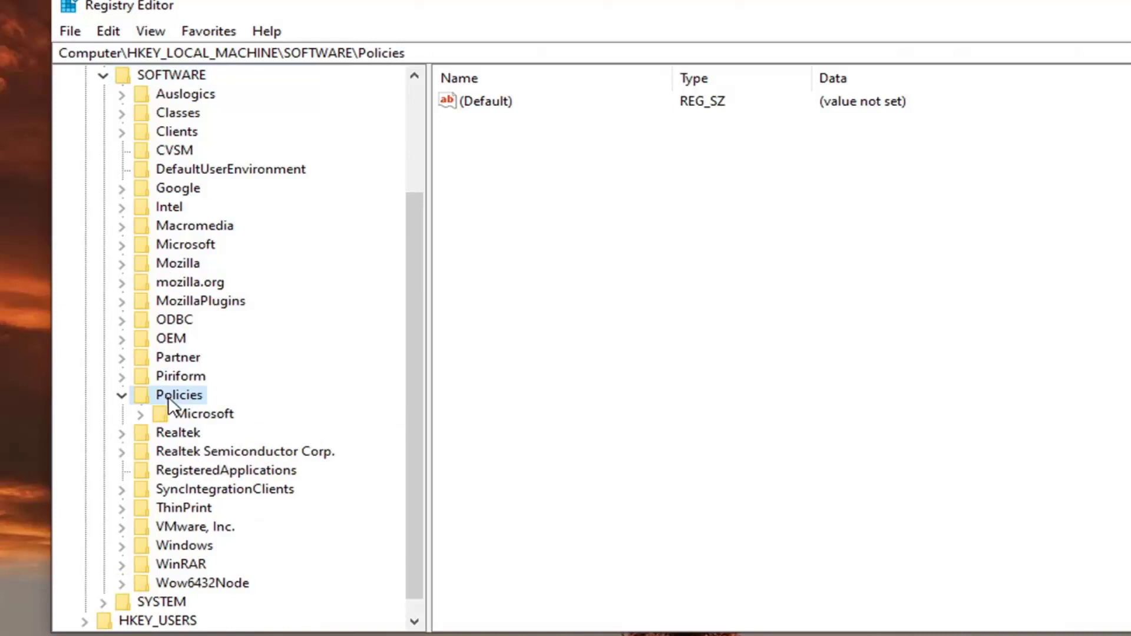
double_click(179, 412)
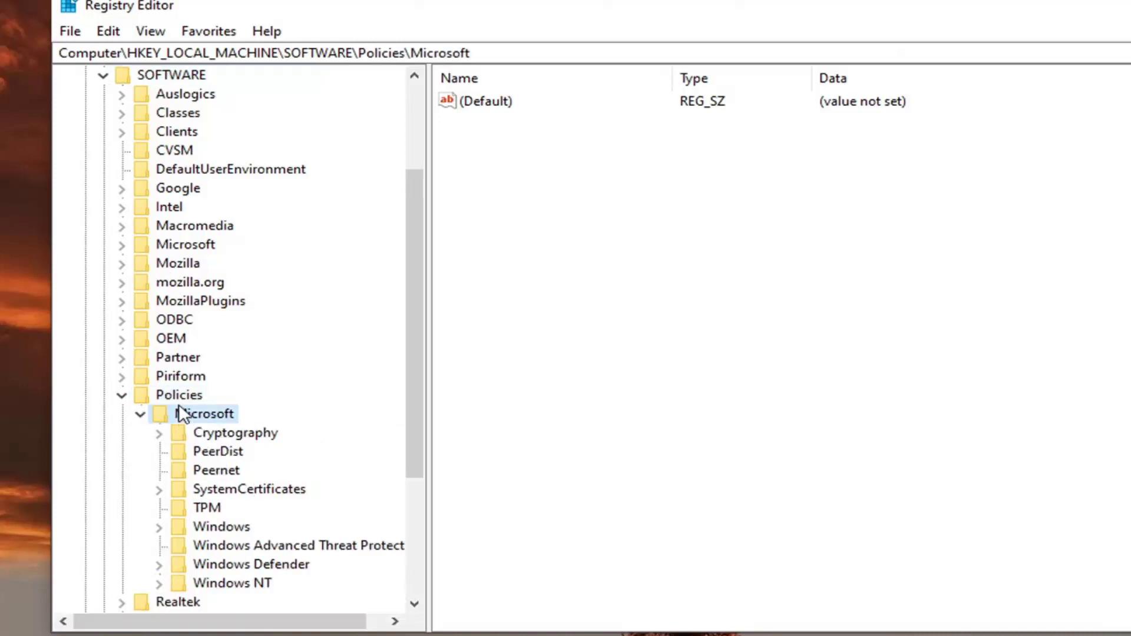
double_click(206, 528)
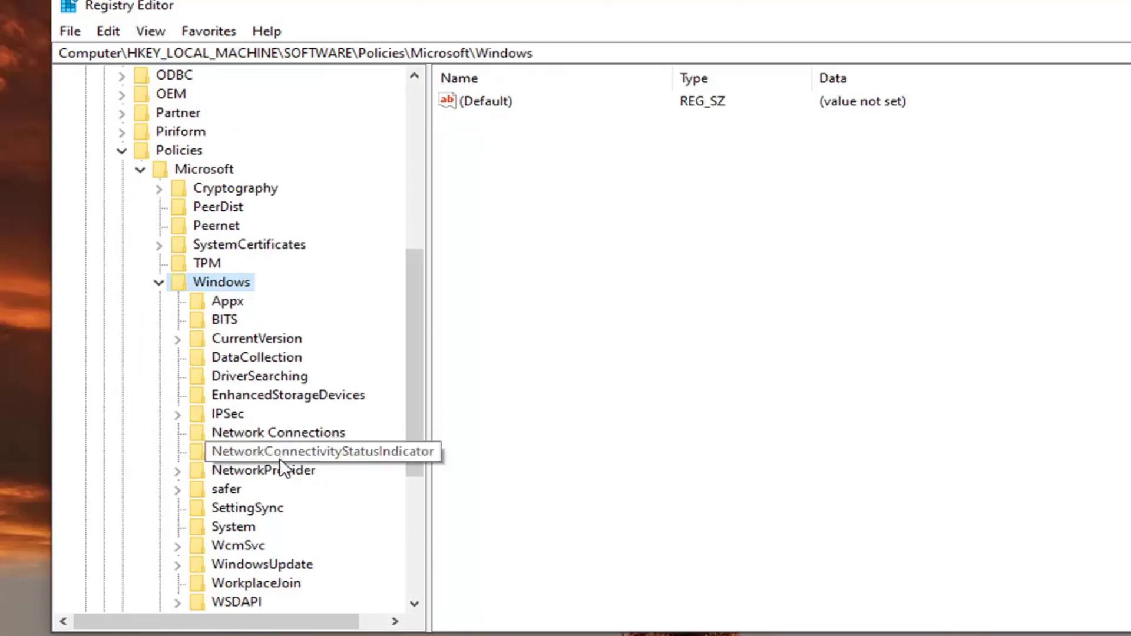
left_click(281, 458)
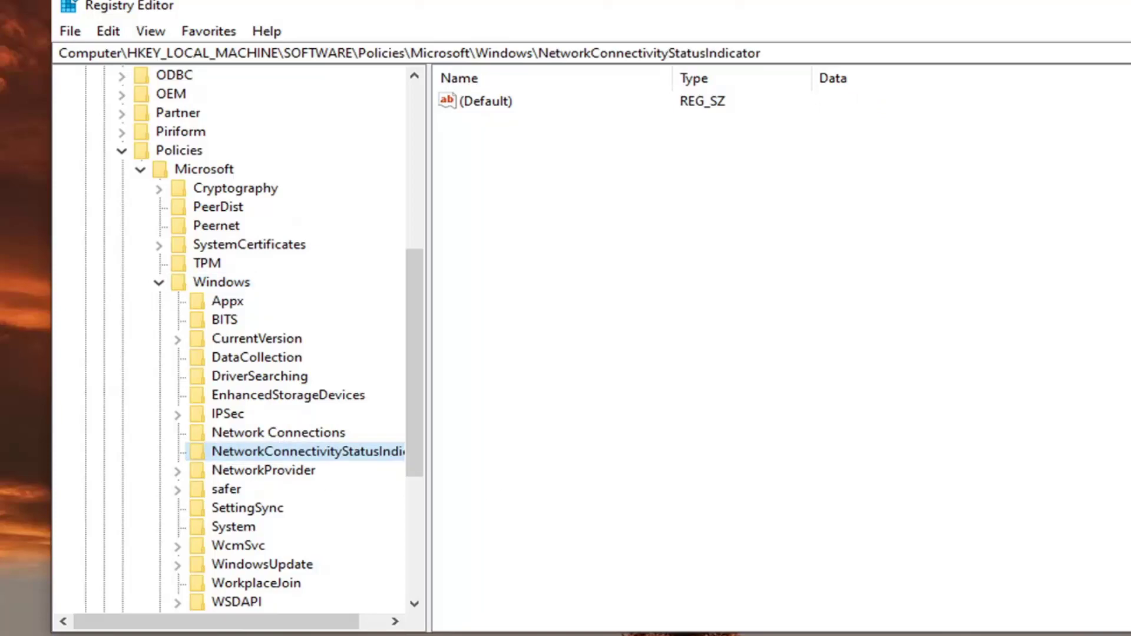
Create a new DWORD (32-bit) value in this key and name it NoActiveProbe.
left_click(525, 181)
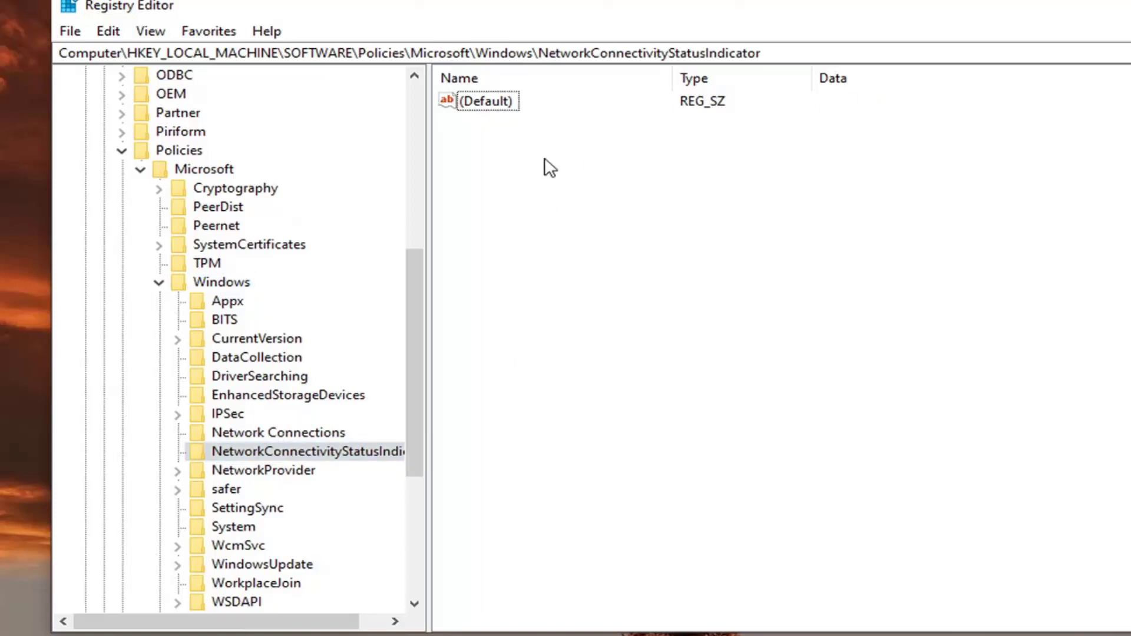
right_click(481, 164)
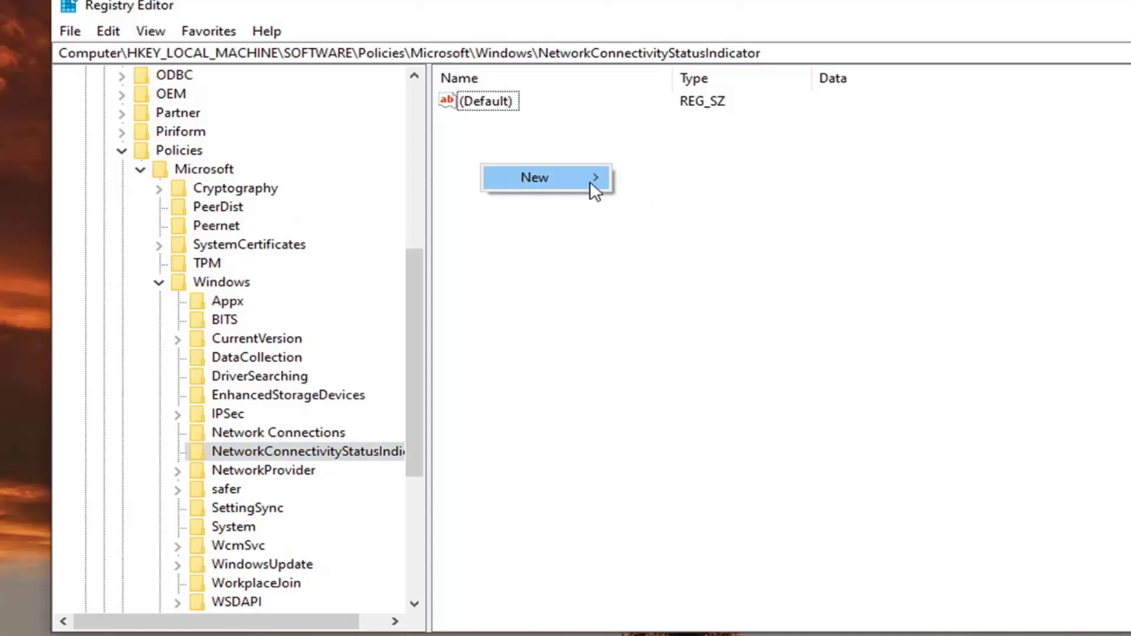
mouse_move(587, 187)
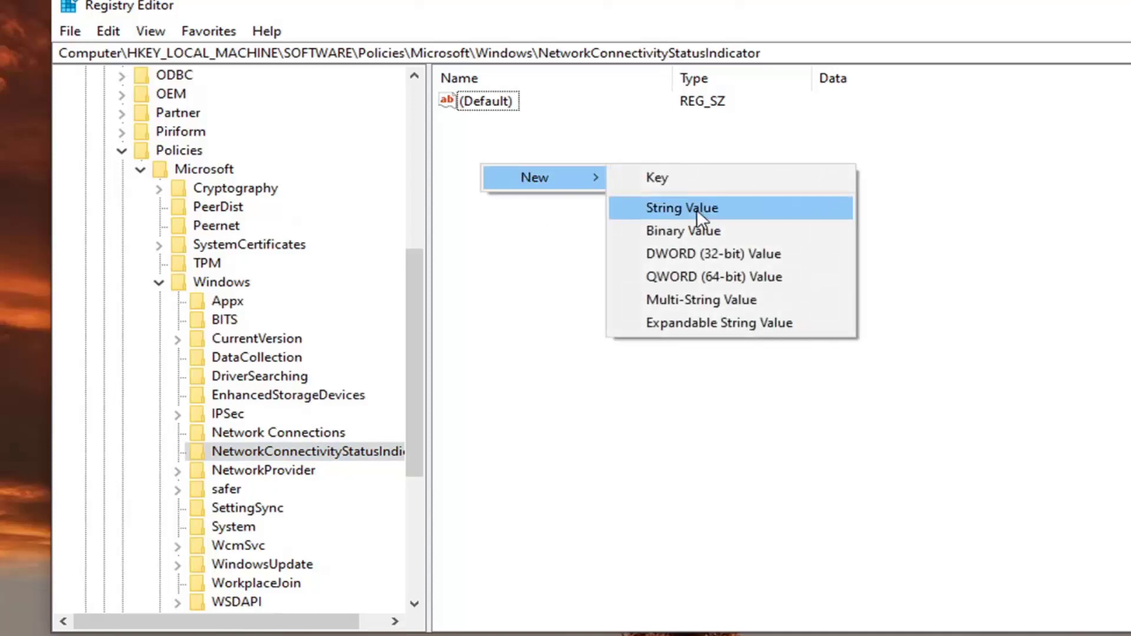
left_click(712, 252)
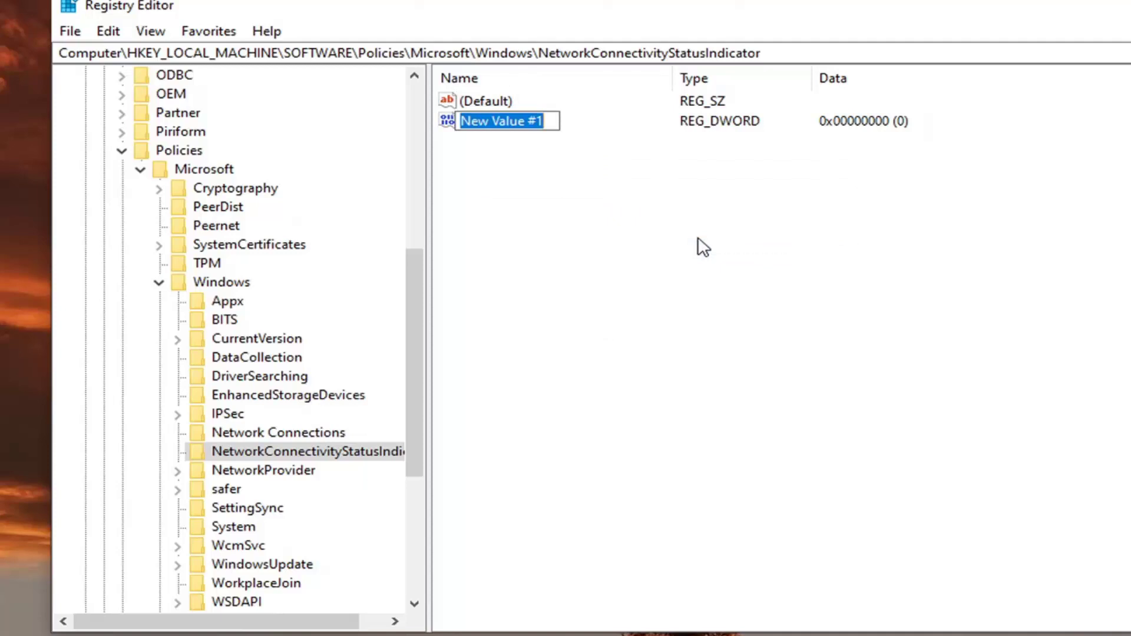
type("NoA")
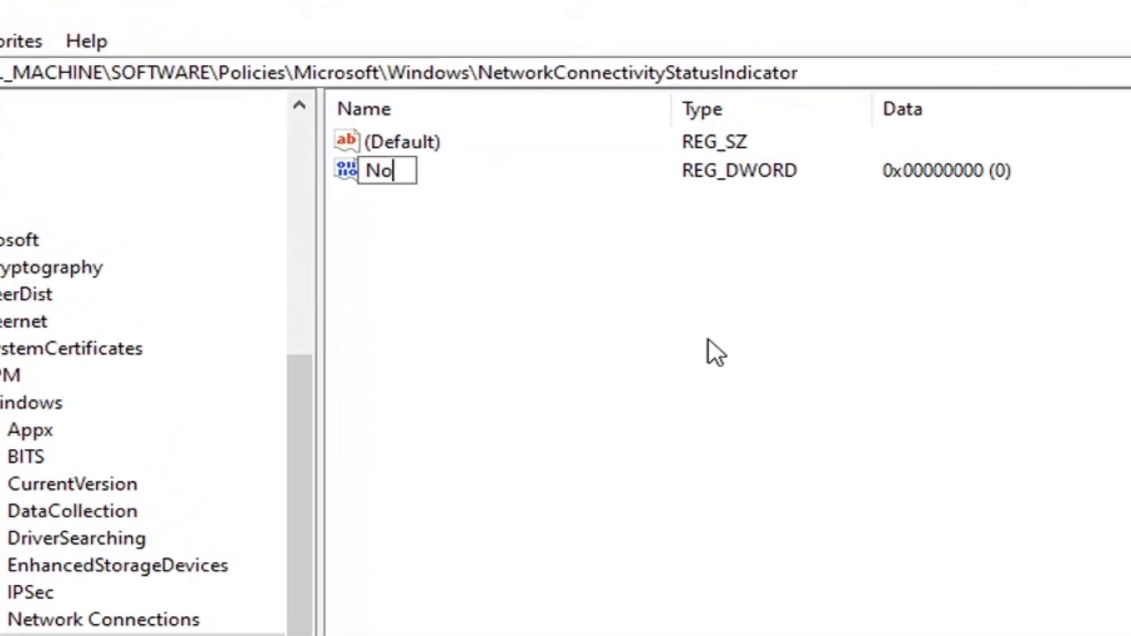
type("ctiveProbl")
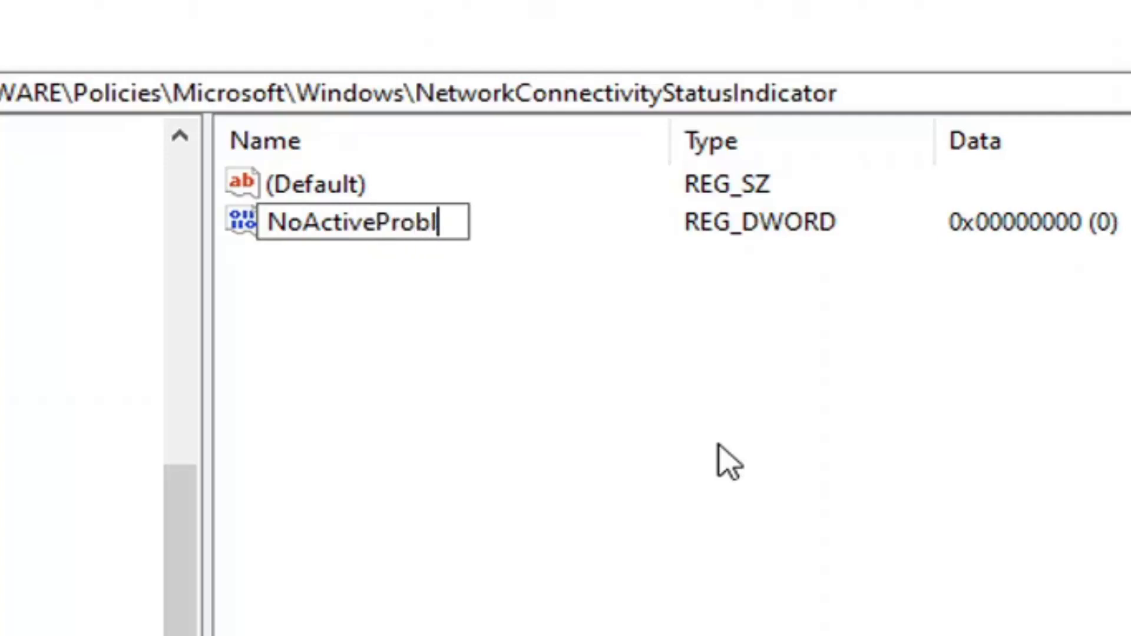
key("BackSpace")
type("eProbe")
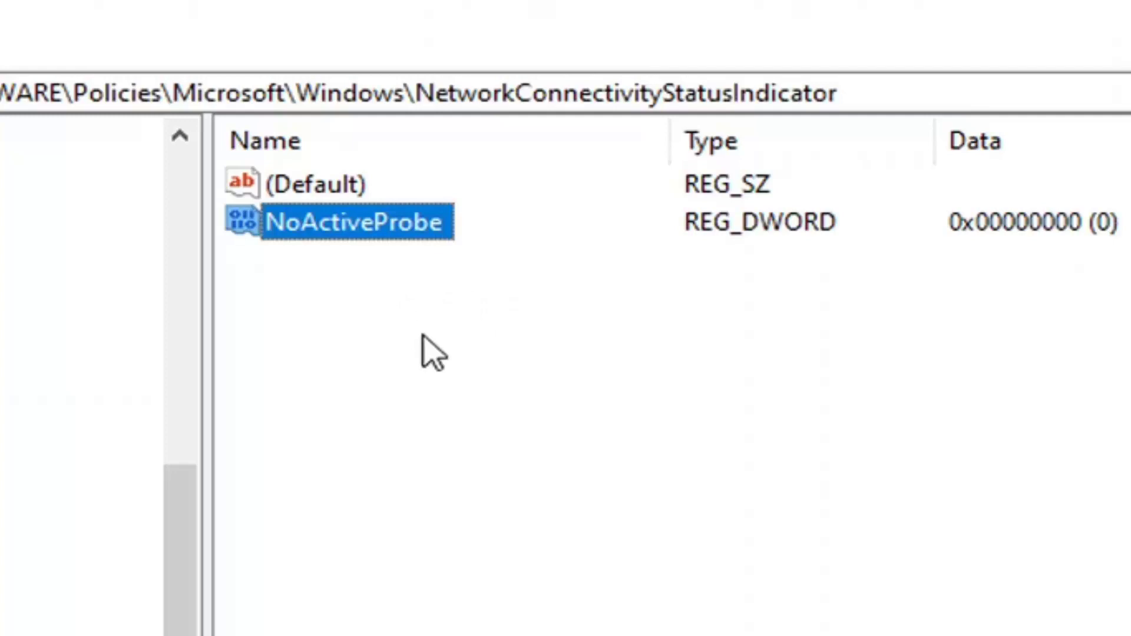
left_click(424, 354)
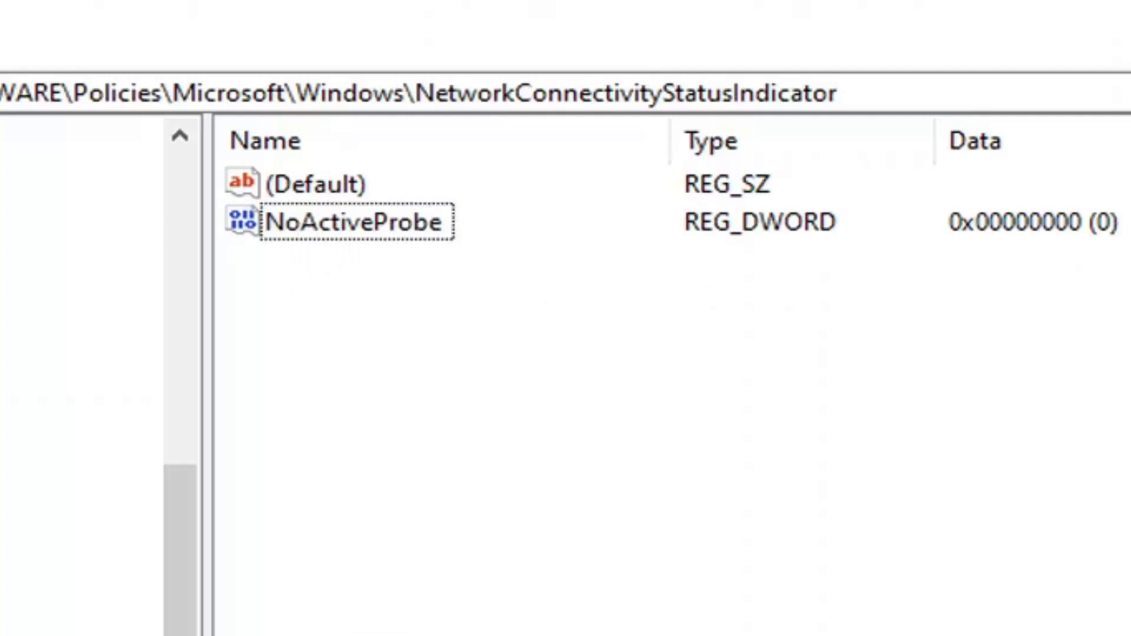
Change NoActiveProbe's value data from 0 to 1 and save it.
double_click(371, 222)
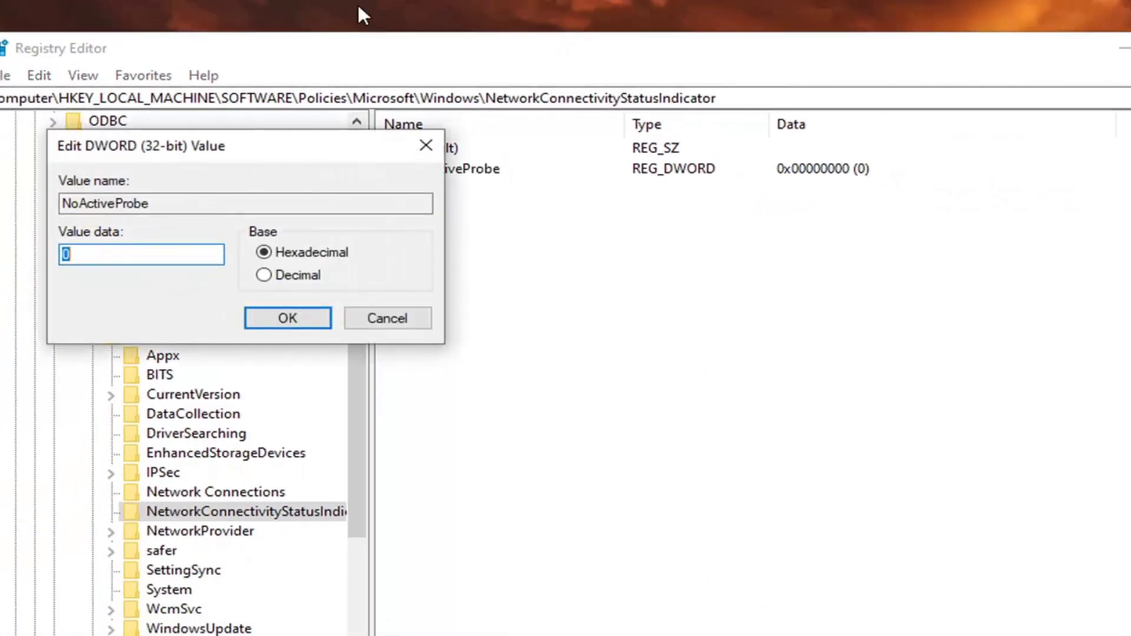
left_click_drag(242, 132, 666, 163)
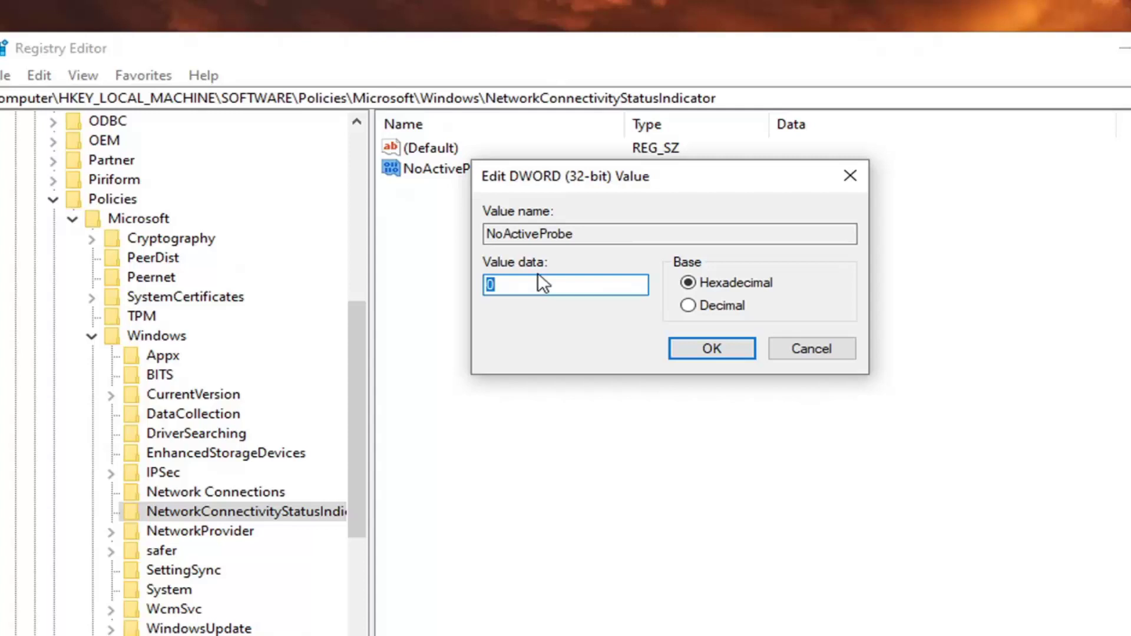
type("0")
left_click_drag(512, 285, 449, 292)
type("1")
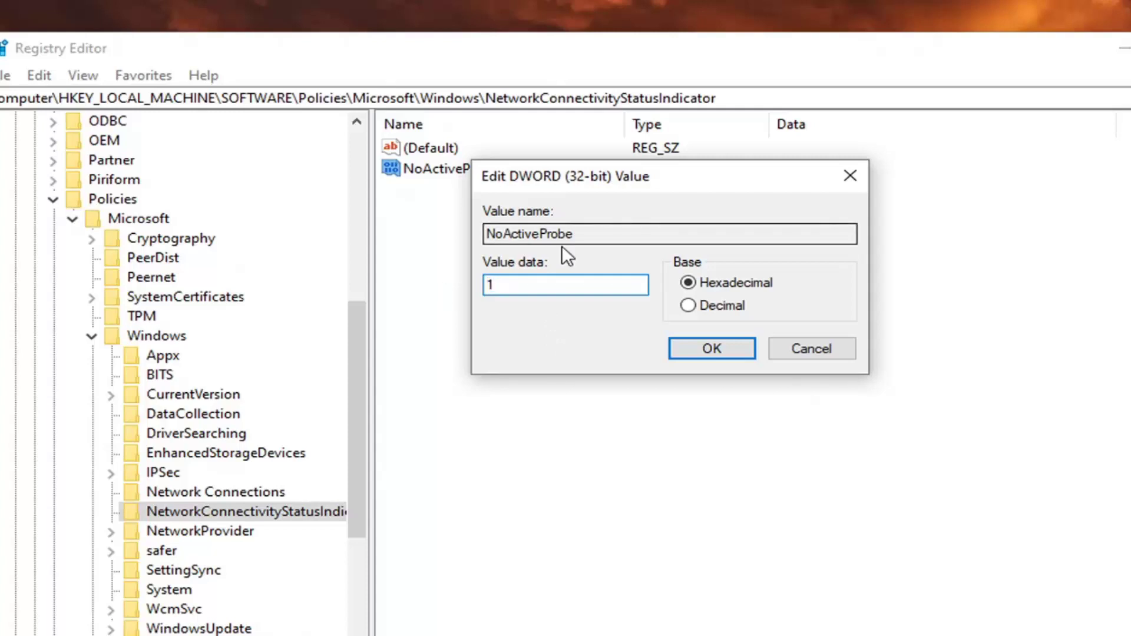
left_click(712, 349)
Deselect the NoActiveProbe entry by clicking empty space in the values pane.
left_click(685, 336)
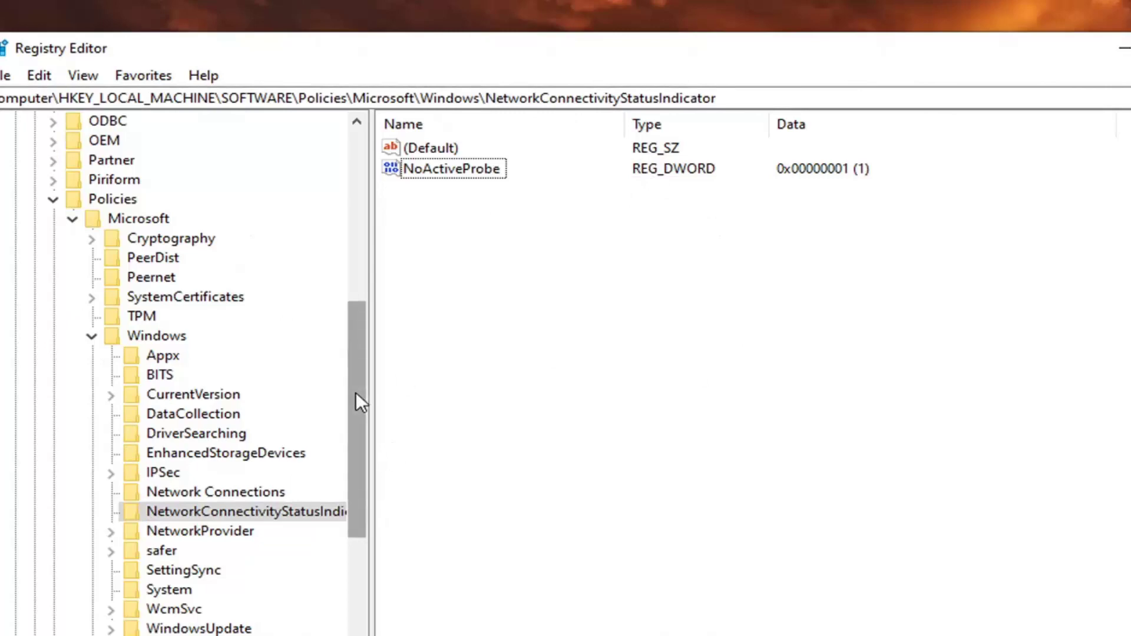
Collapse Windows, Microsoft, Policies, SOFTWARE and HKEY_LOCAL_MACHINE back to Computer, then close Registry Editor.
left_click(92, 337)
left_click(67, 254)
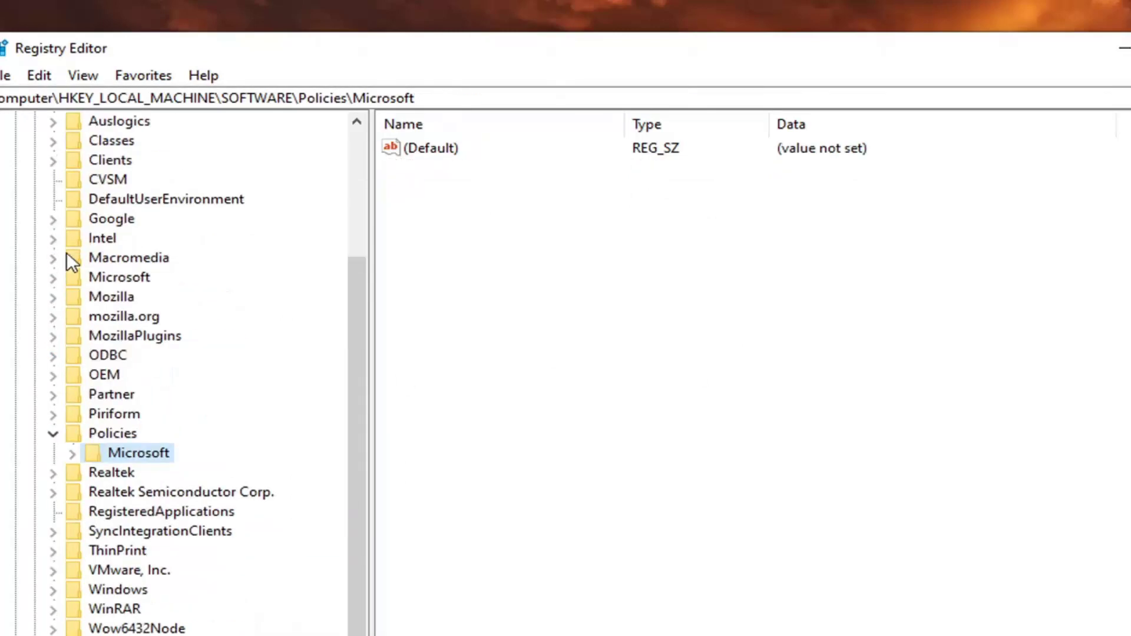
left_click(53, 434)
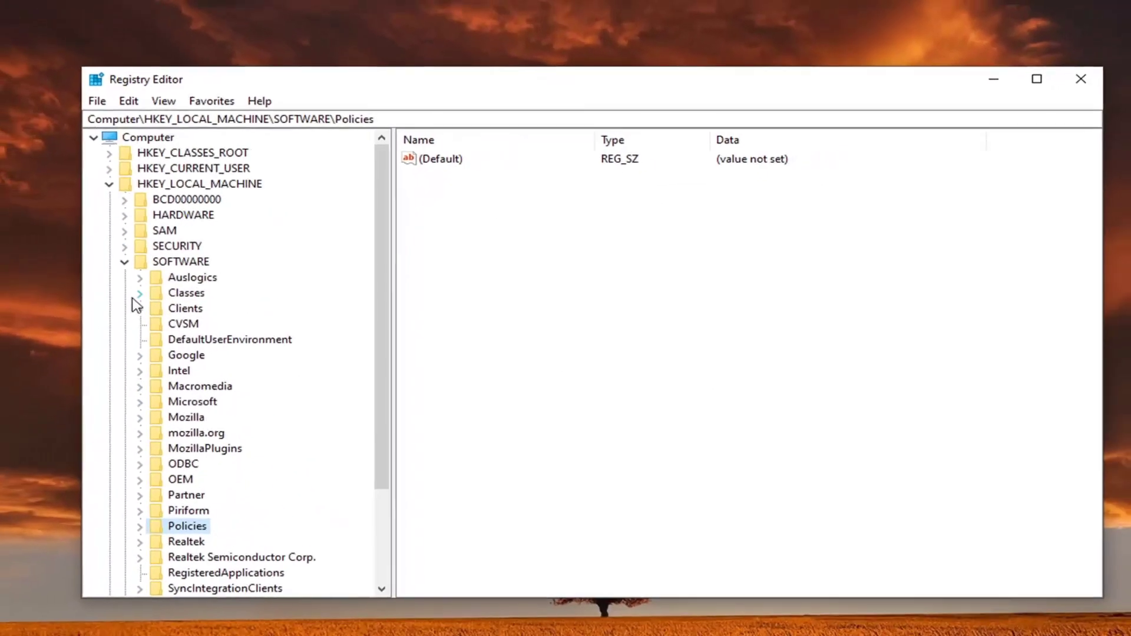
left_click(125, 262)
left_click(109, 184)
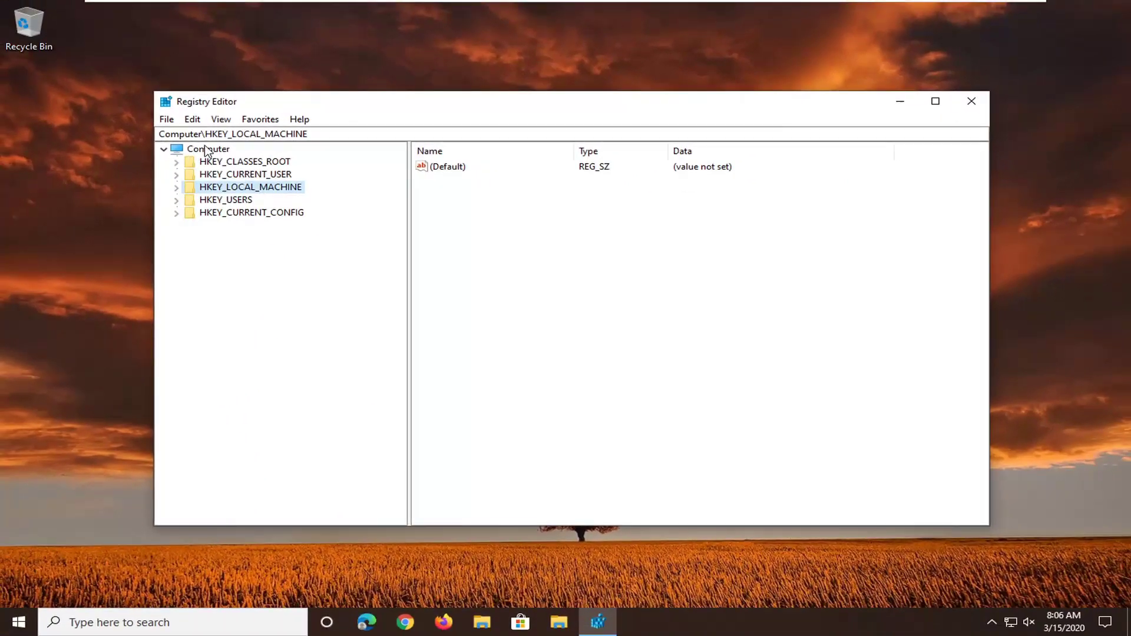
left_click(206, 150)
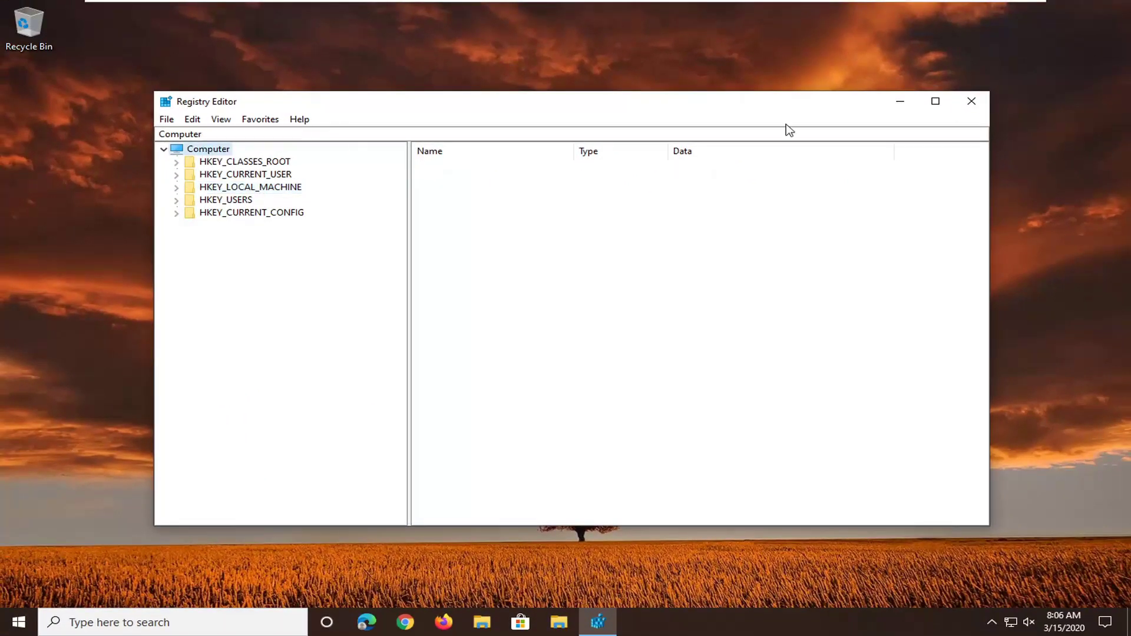
left_click(973, 107)
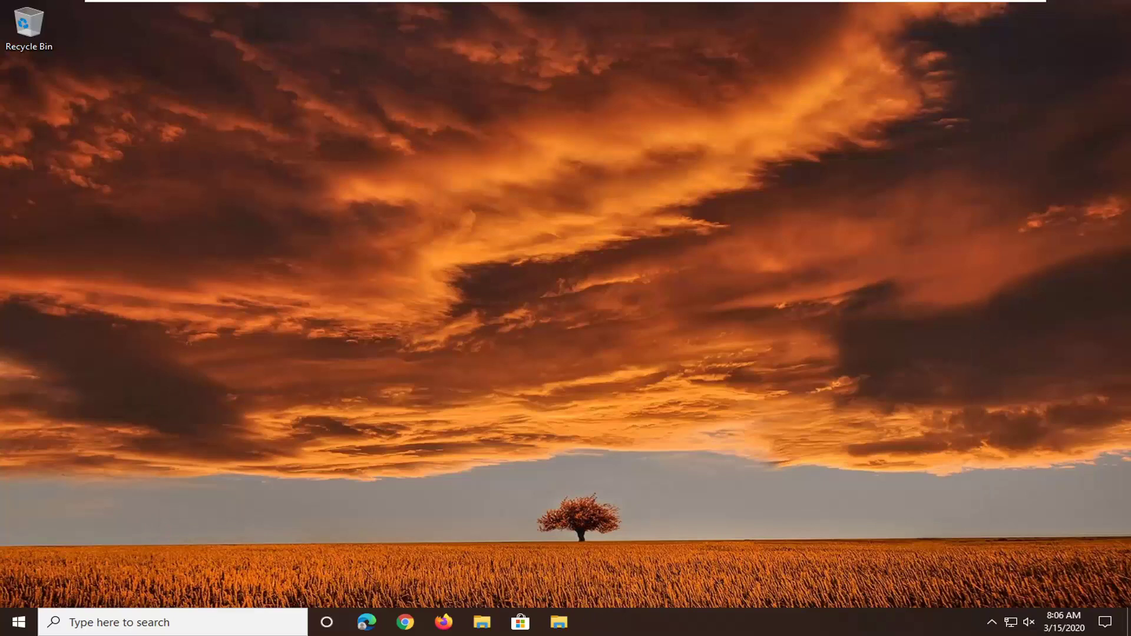